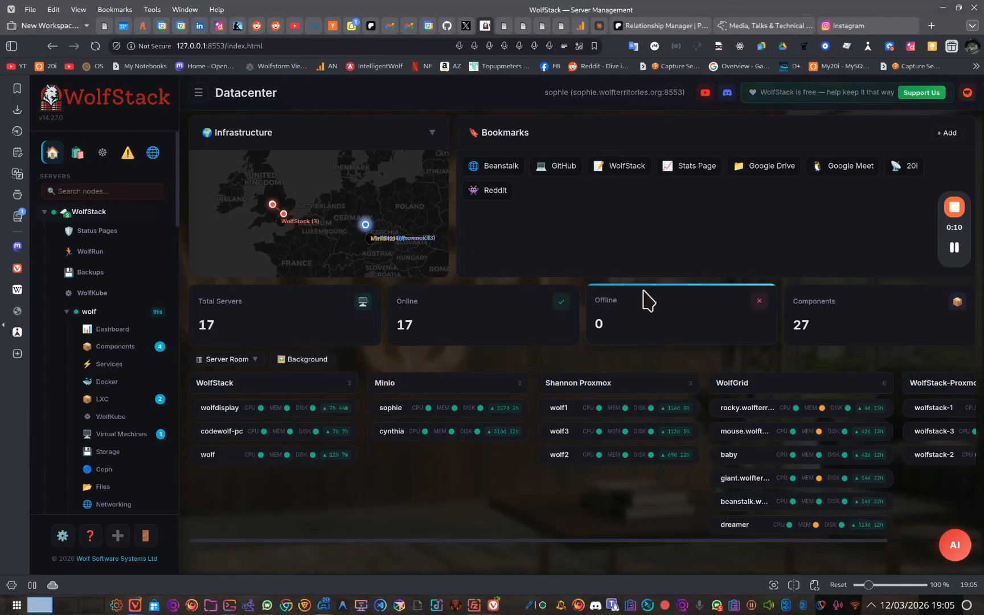
click(198, 92)
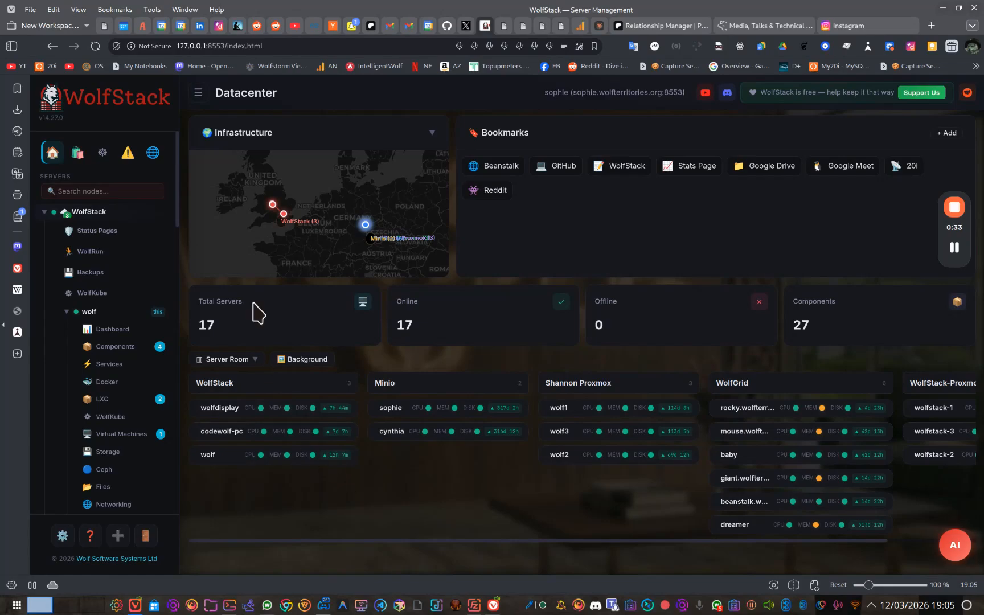
click(198, 92)
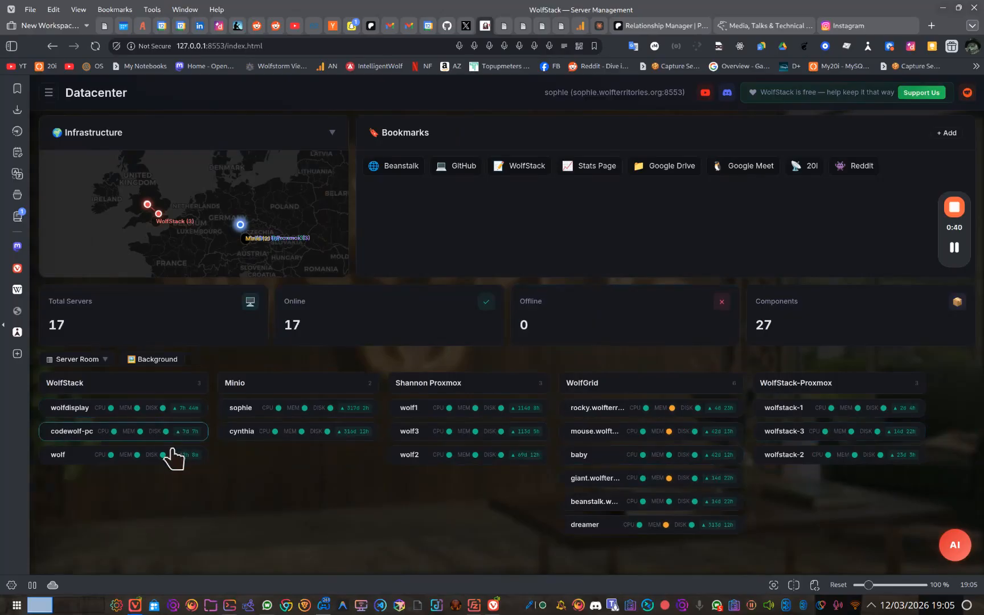
click(49, 92)
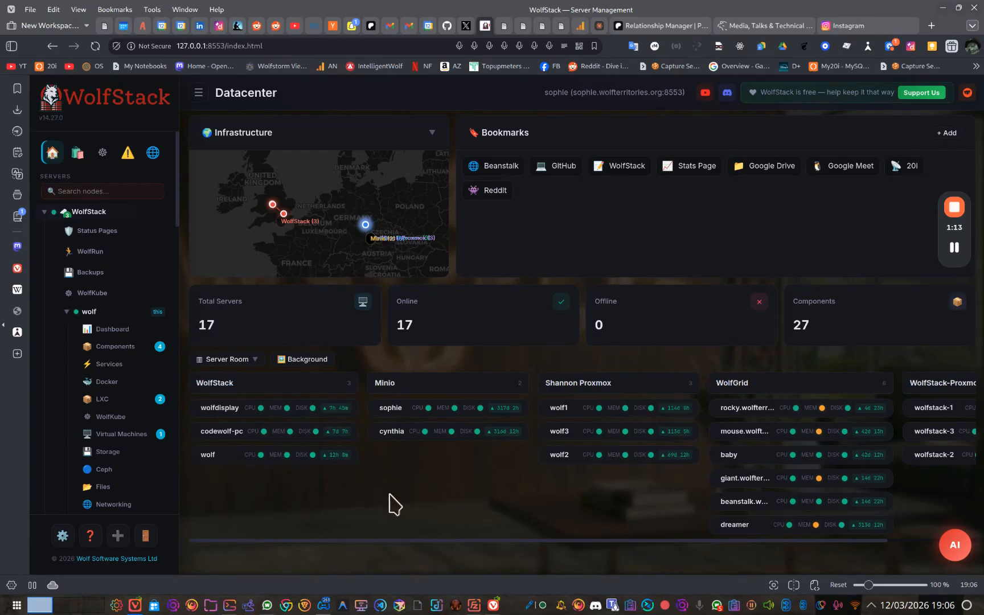
Open WolfKube for the Minio cluster and start provisioning a new Kubernetes cluster there.
click(91, 293)
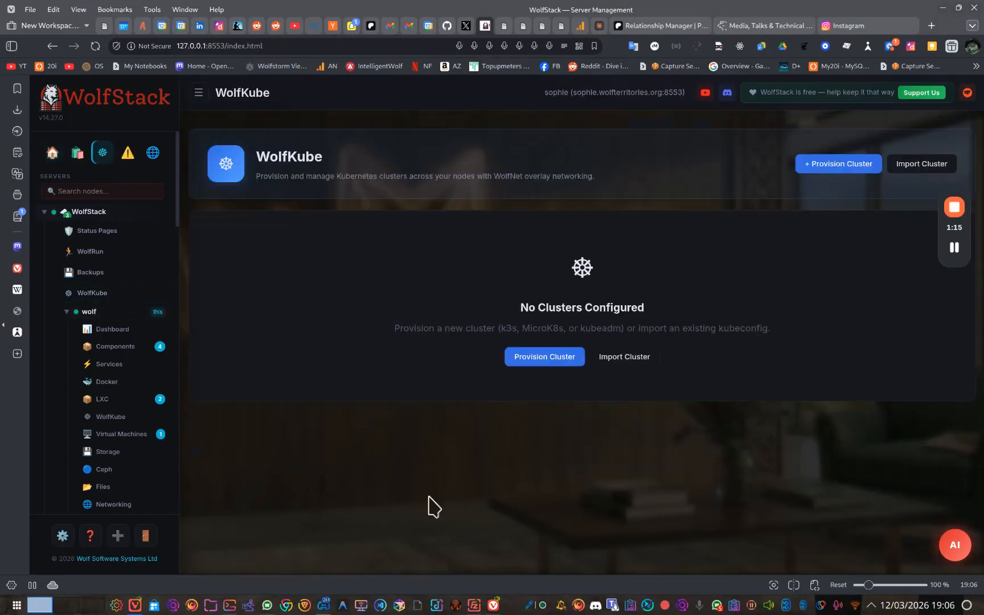
scroll(150, 341, down, 5)
scroll(154, 385, down, 3)
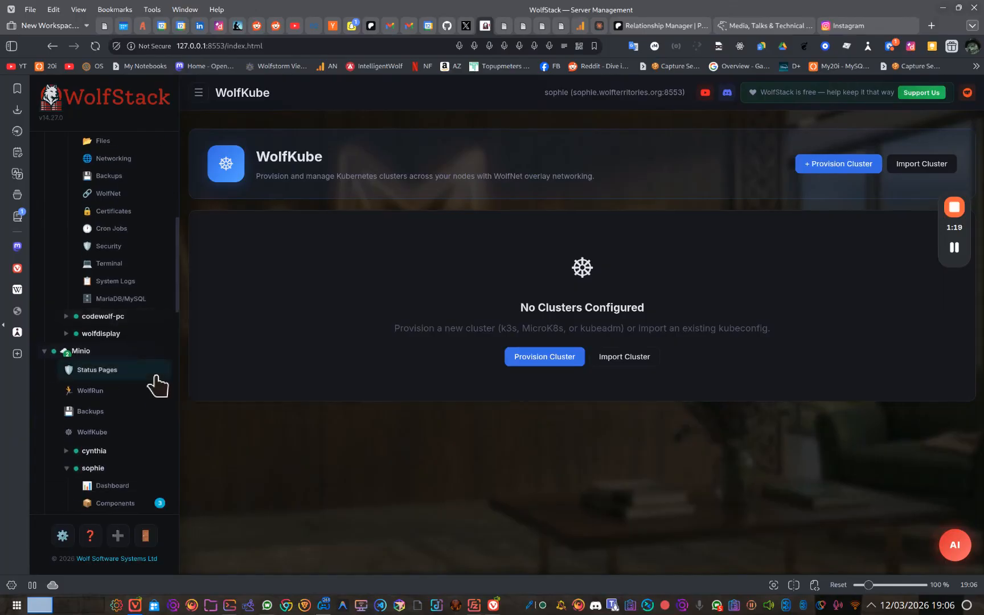
click(86, 400)
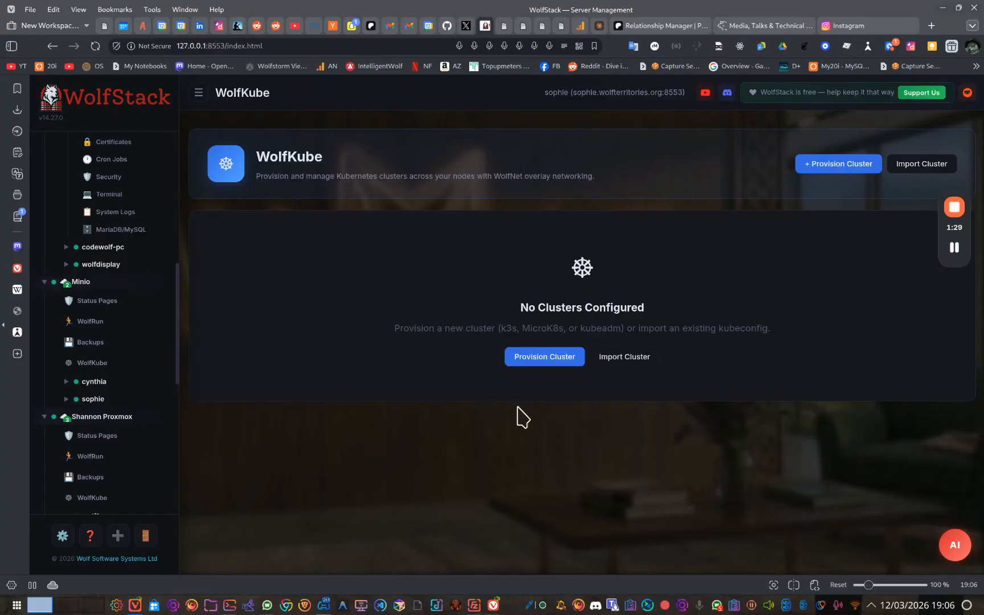
click(545, 365)
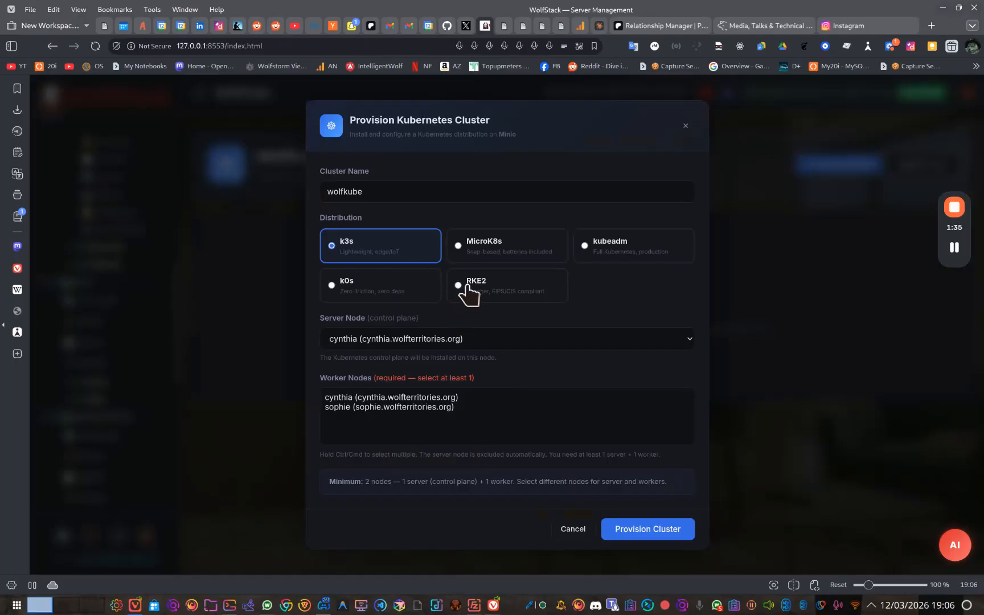
Provision the wolfkube cluster with the k3s distribution, cynthia as server node and sophie as worker node.
click(524, 252)
click(633, 256)
click(525, 276)
click(418, 259)
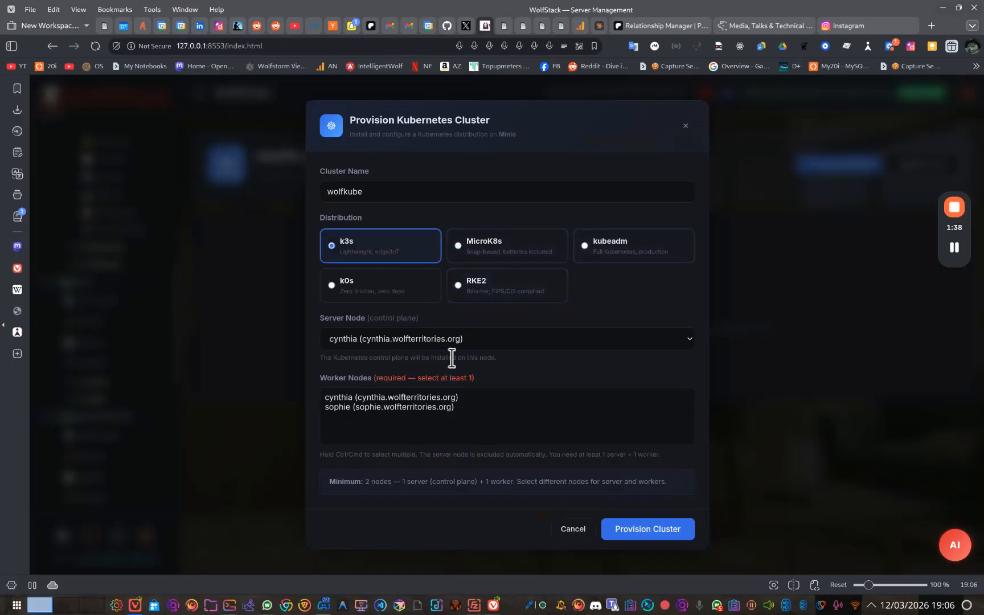
click(419, 405)
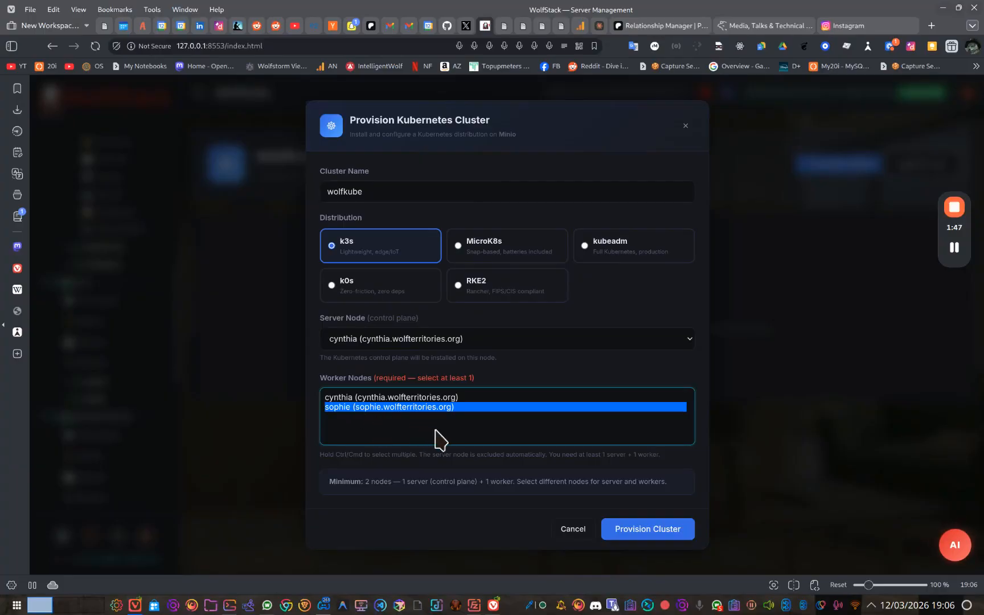
click(637, 533)
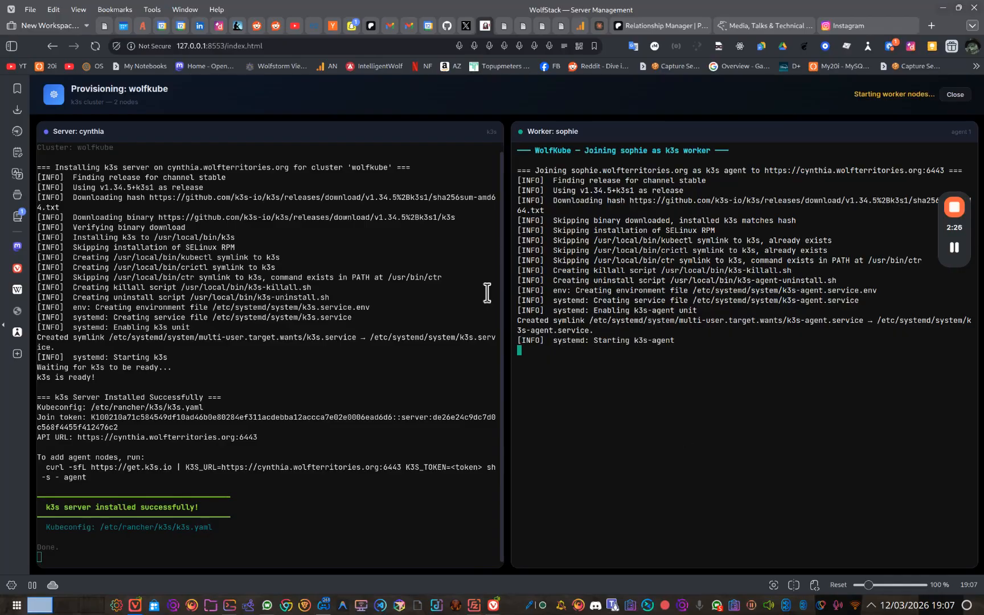
Dismiss the completion notification and close the wolfkube provisioning log once both nodes are done.
drag(539, 204, 751, 288)
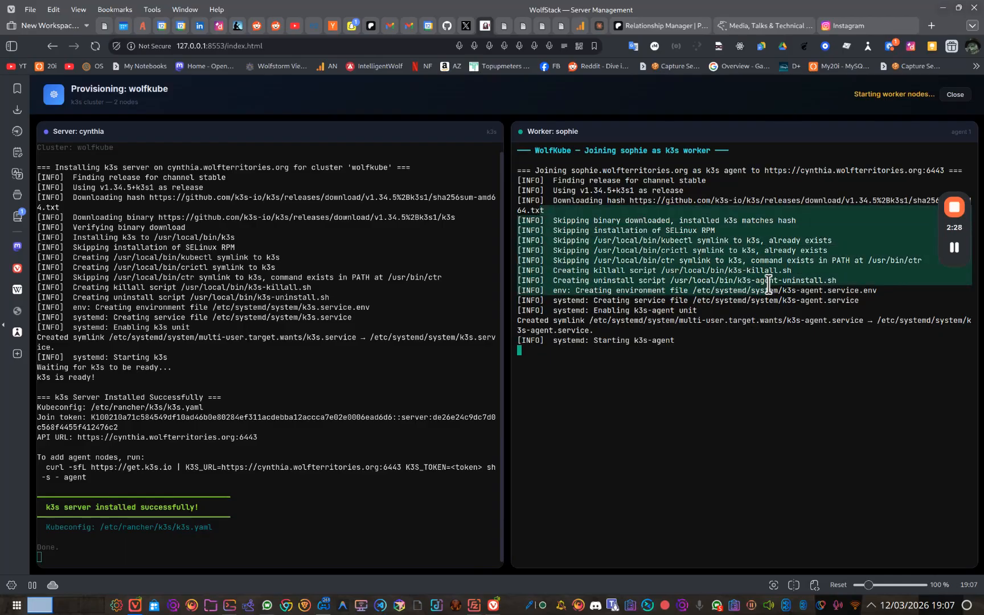
click(751, 288)
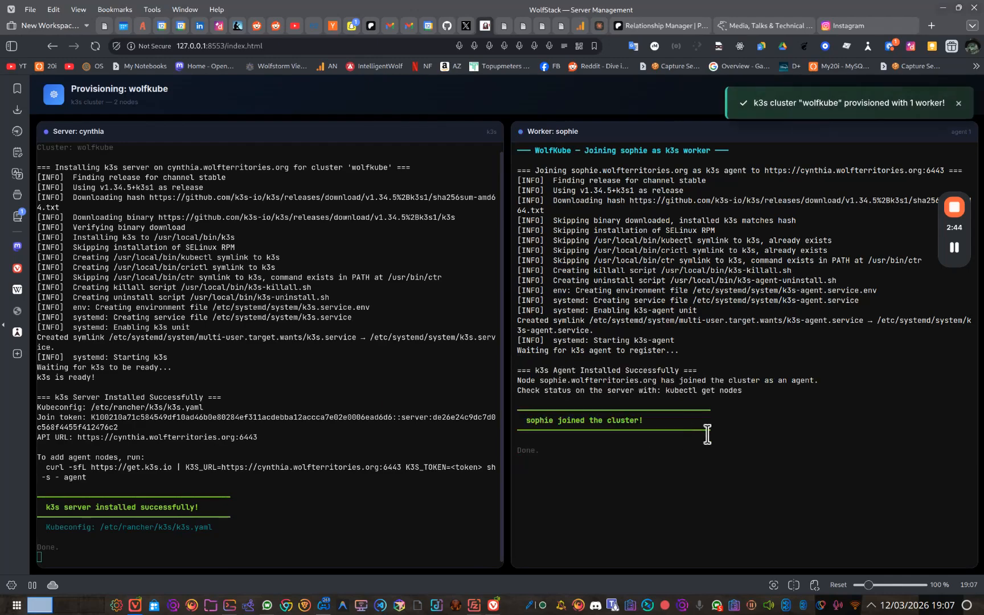
click(959, 103)
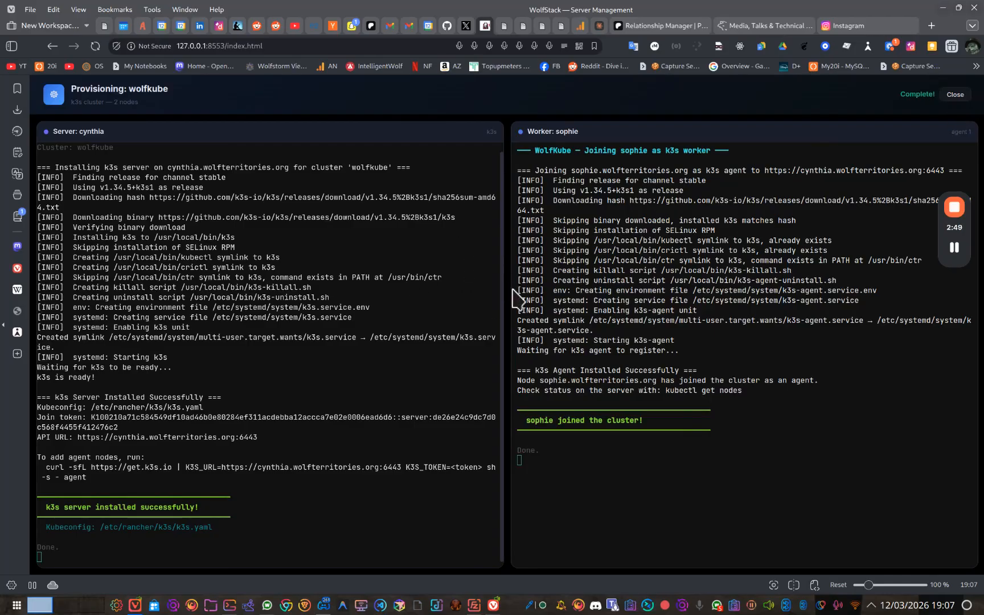
click(950, 102)
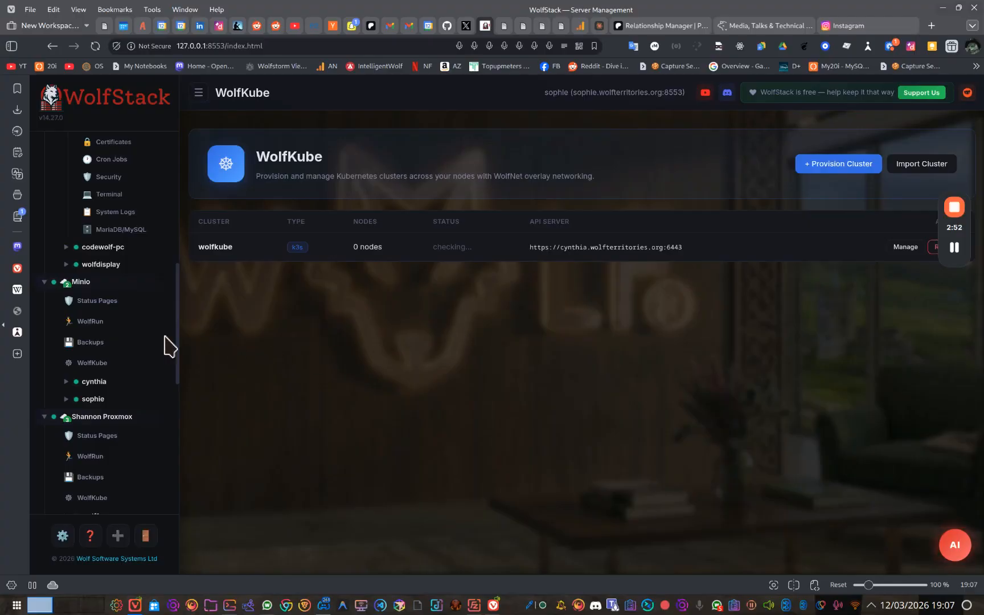
Open the wolfkube cluster's details and review its nodes, namespaces, deployments, pods and services.
scroll(105, 330, up, 5)
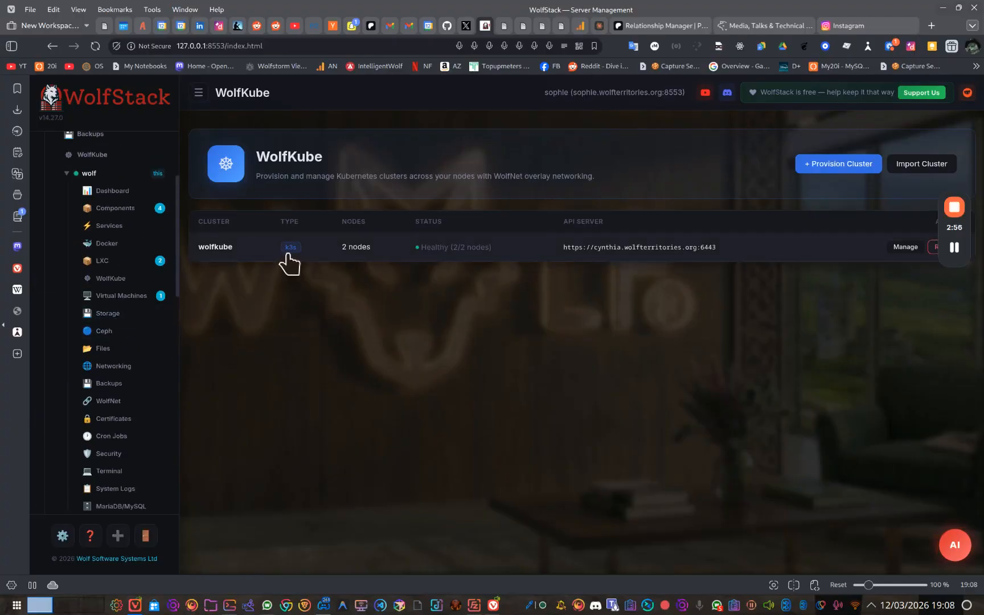
click(288, 254)
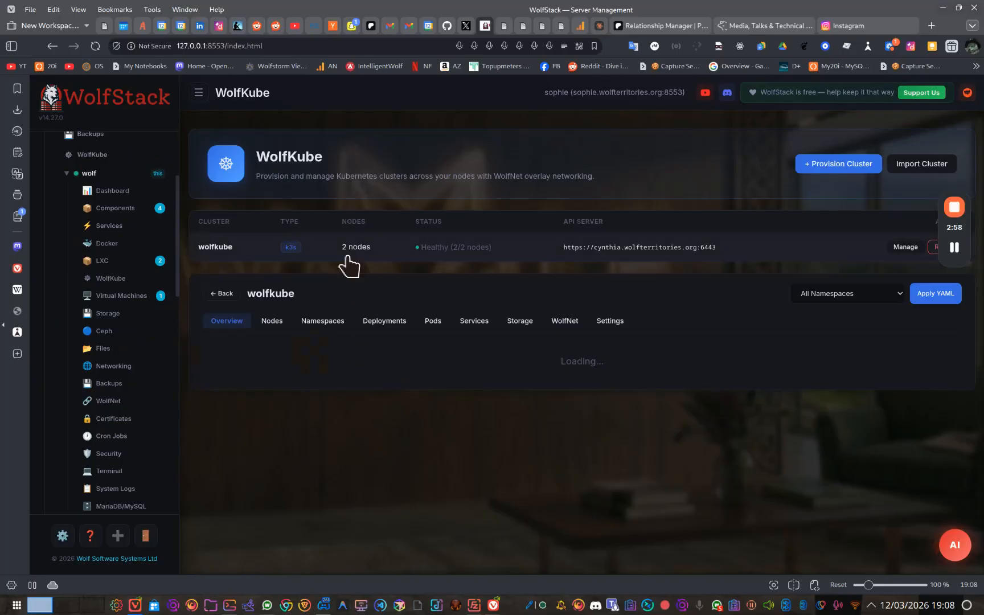
click(264, 328)
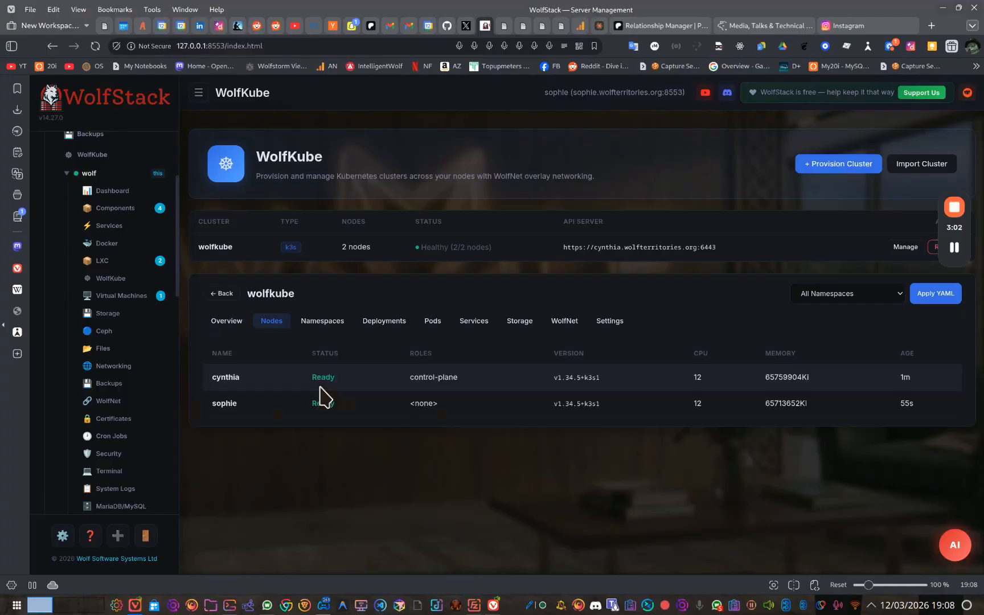
click(310, 323)
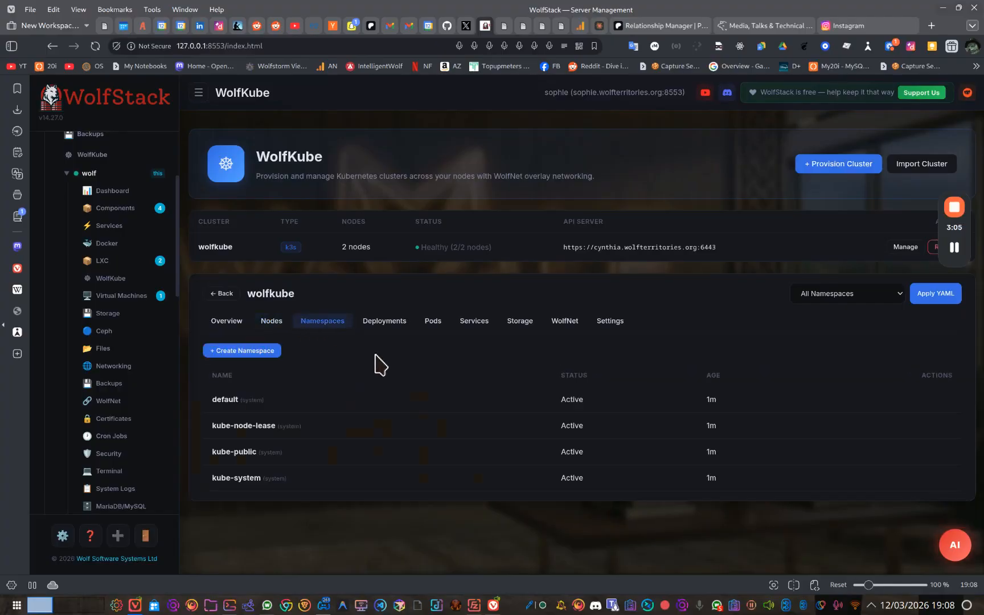
click(385, 324)
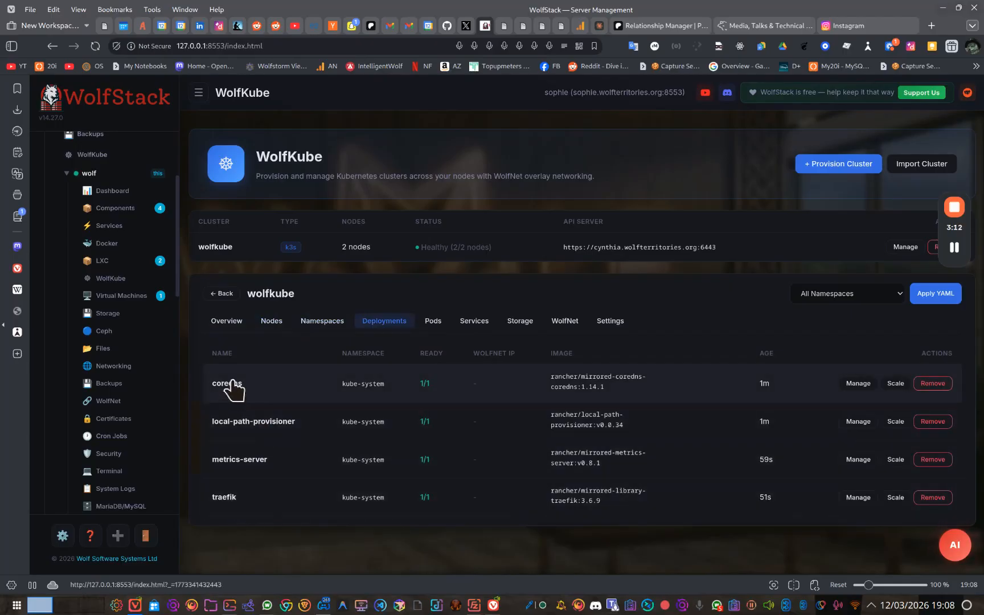
click(428, 323)
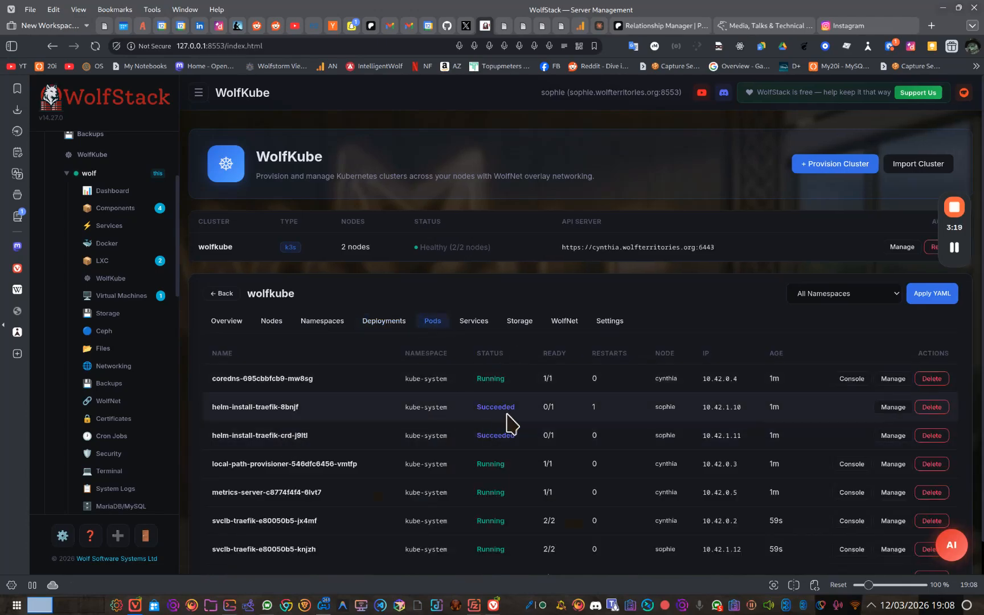
click(479, 323)
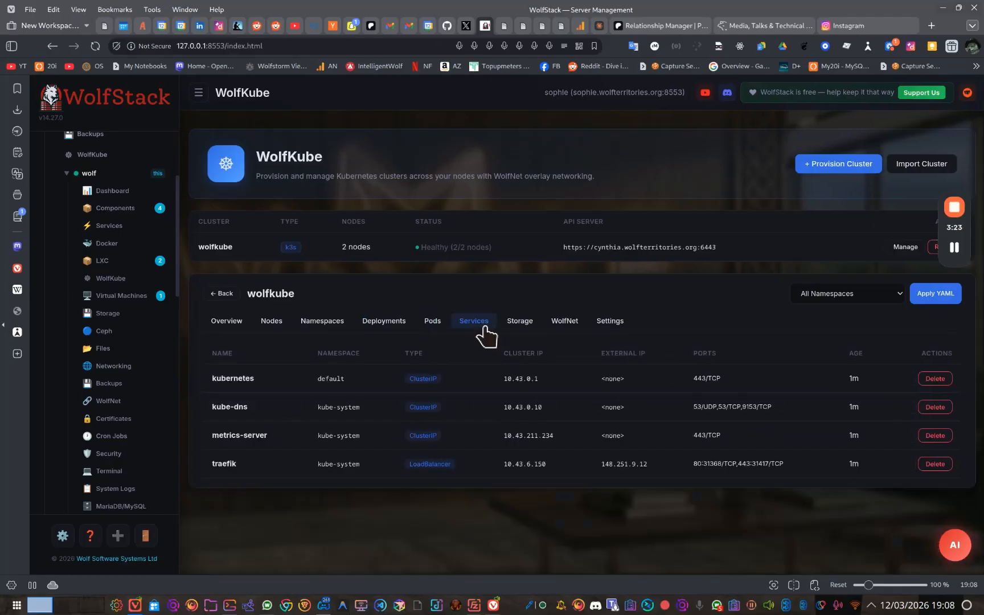
Examine the wolfkube cluster's storage classes, volume claims and storage quick guide.
click(523, 326)
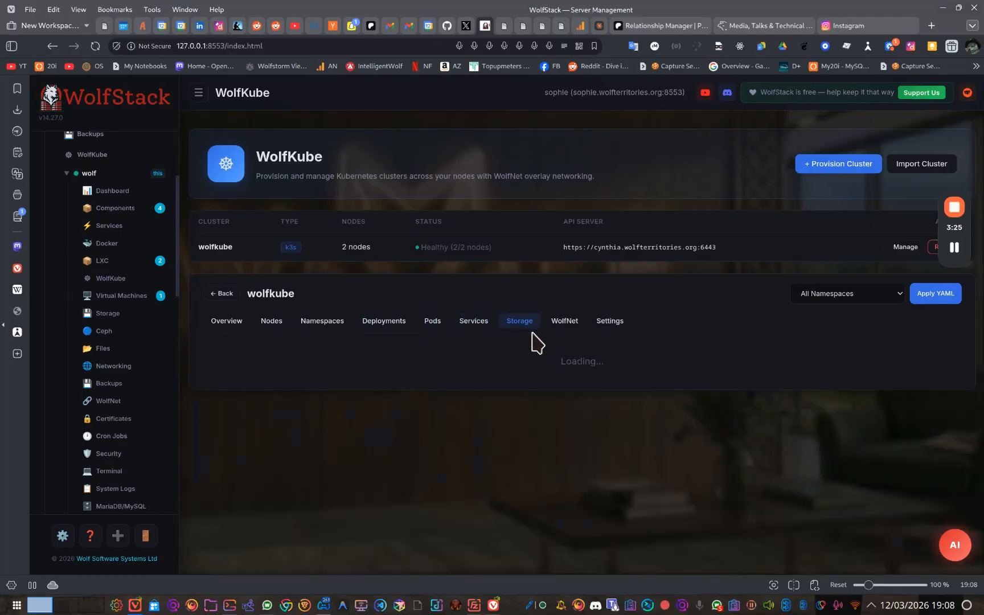
scroll(593, 417, down, 4)
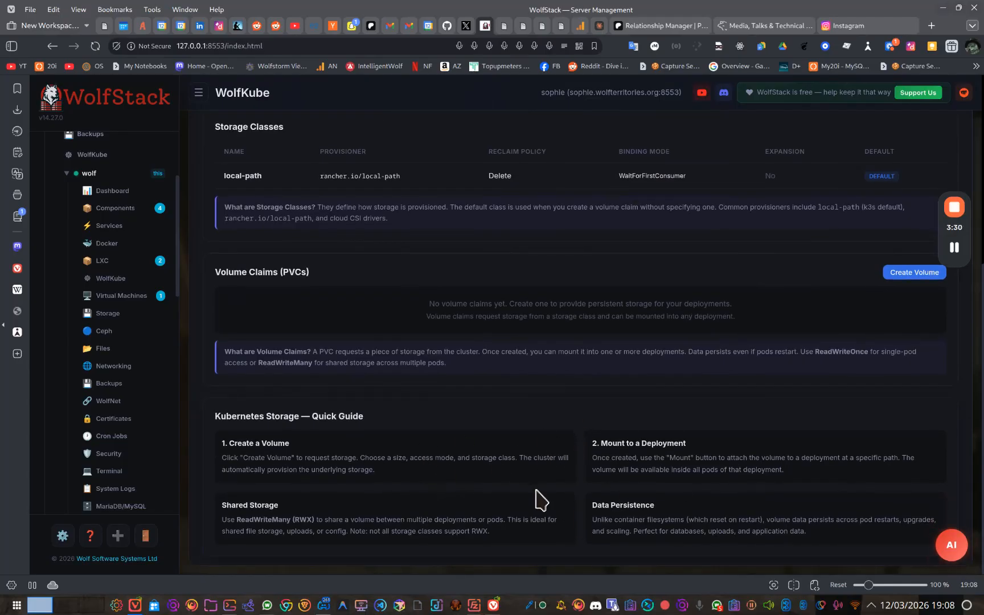
scroll(561, 494, up, 1)
scroll(561, 490, up, 5)
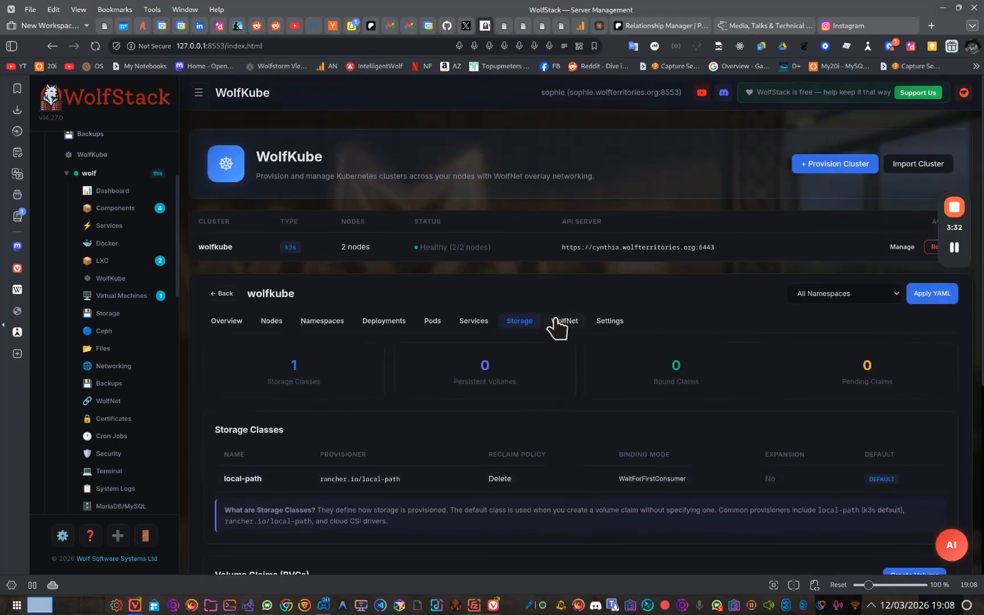
Review the cluster's WolfNet information, node status and the deployments that can be assigned a WolfNet IP.
click(562, 322)
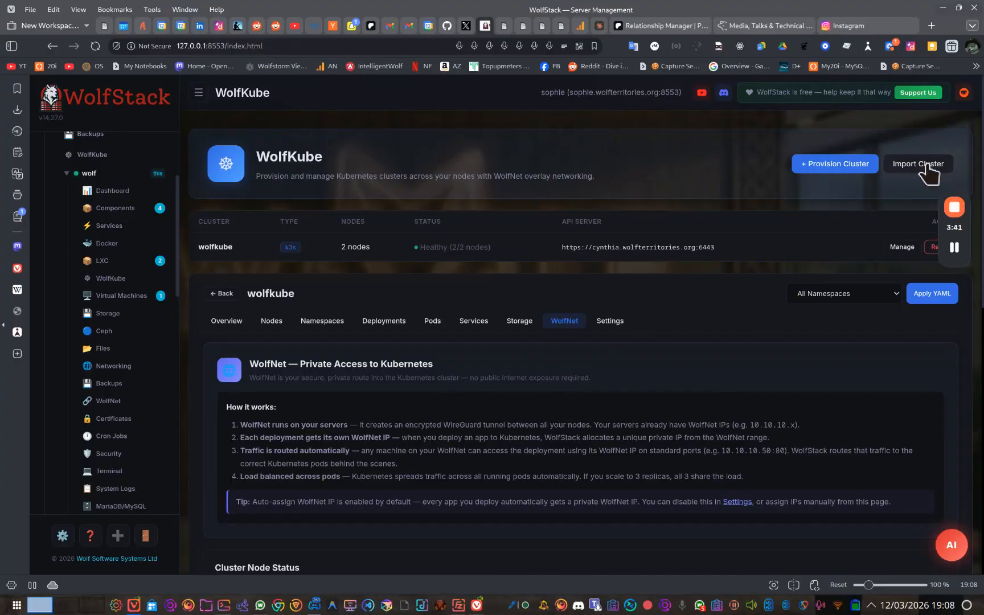
scroll(654, 404, down, 6)
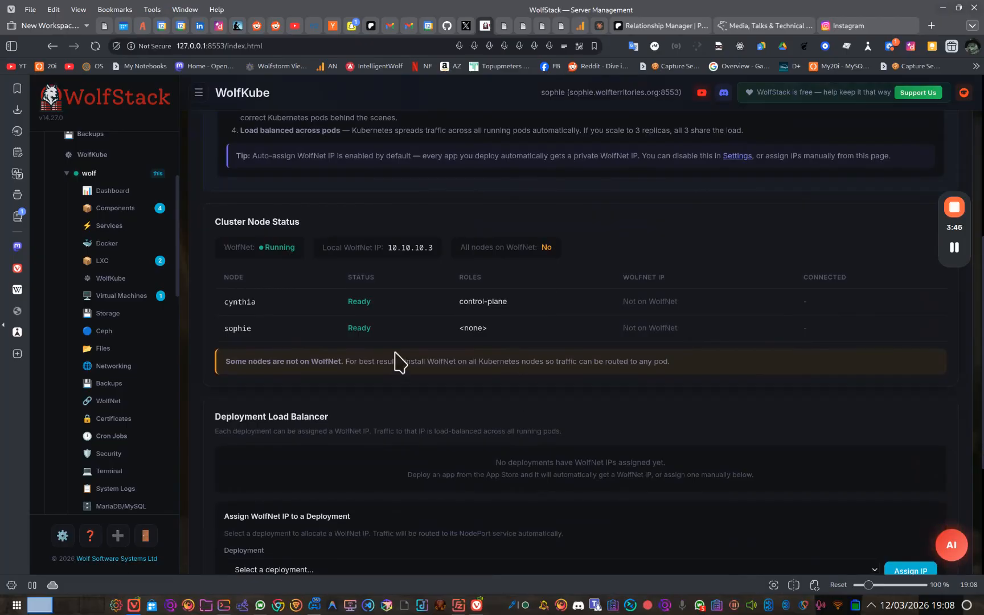
scroll(383, 368, up, 1)
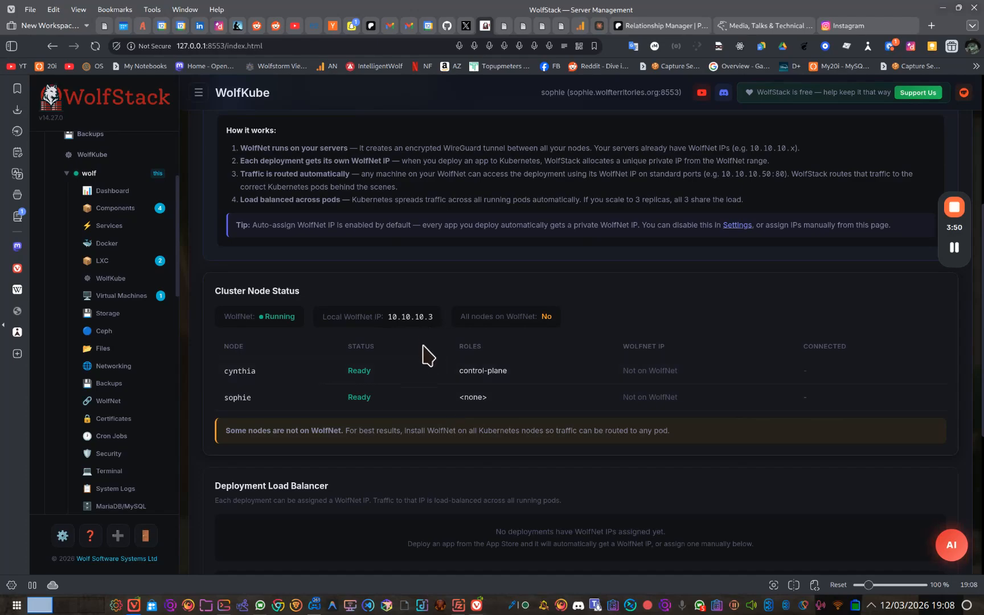
scroll(431, 405, down, 1)
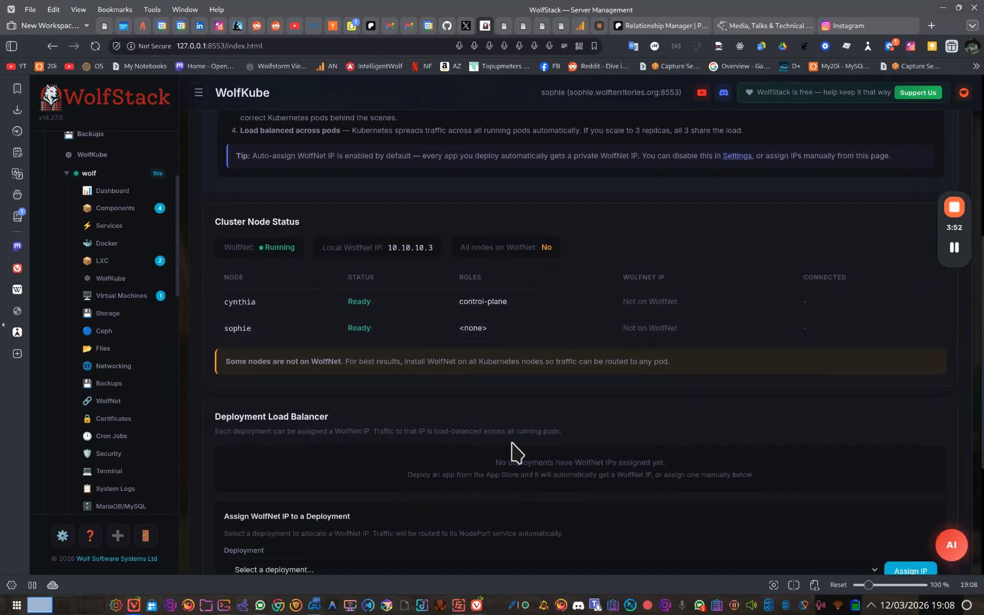
scroll(513, 447, down, 1)
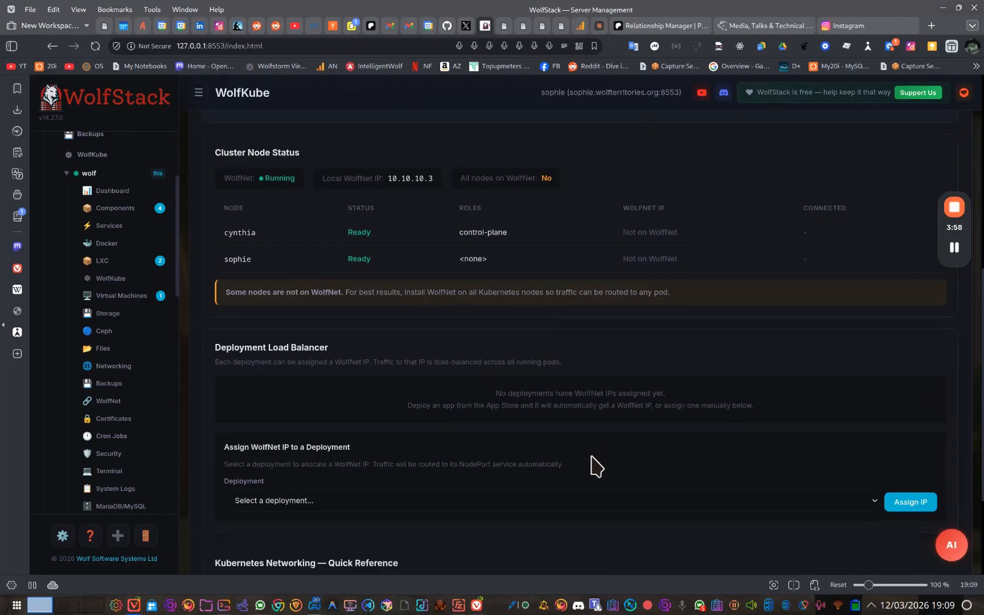
scroll(595, 466, up, 2)
scroll(592, 465, down, 4)
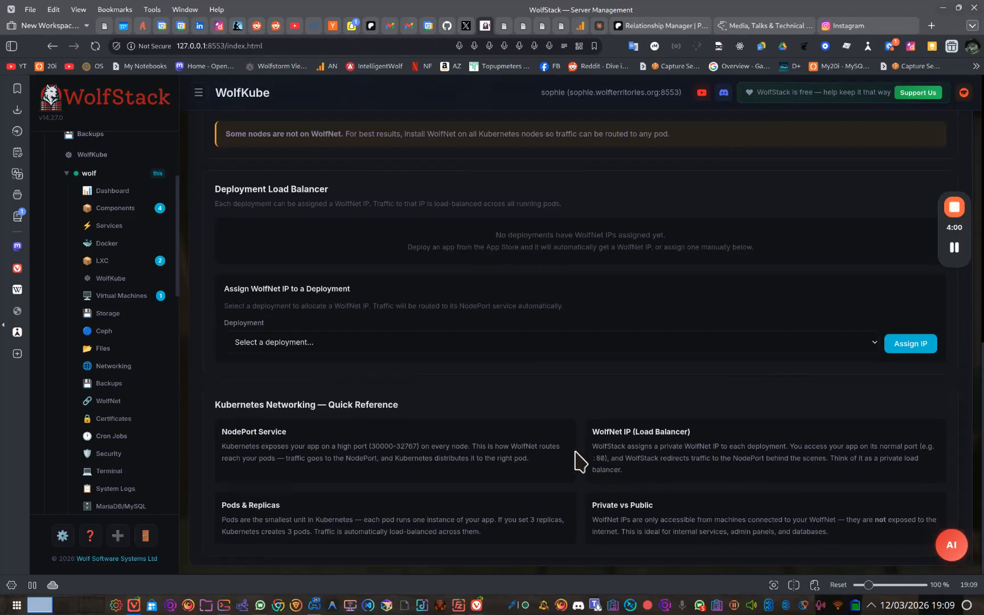
click(466, 346)
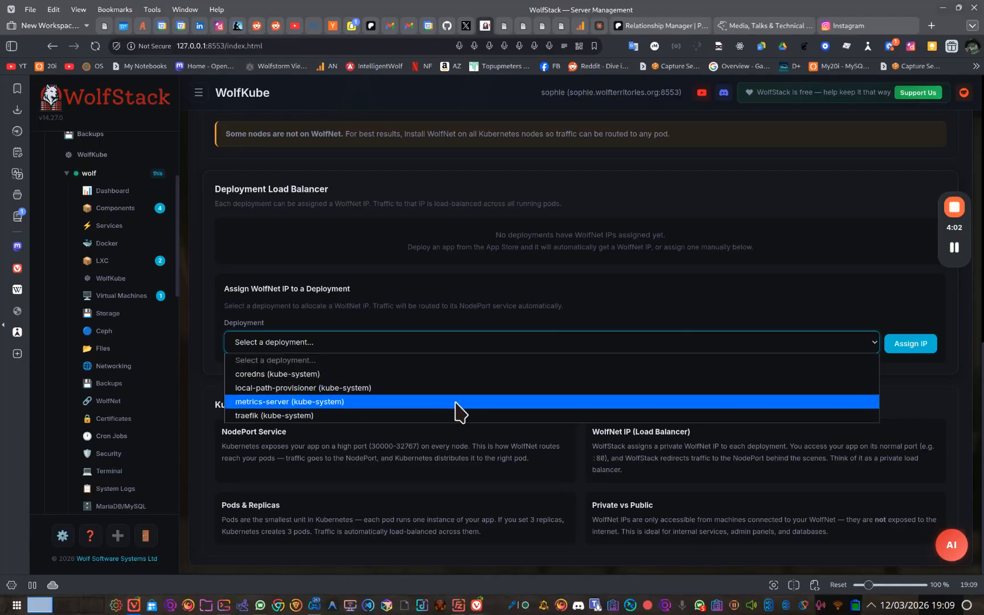
click(458, 348)
Open the App Store and browse the full list of available applications.
scroll(580, 406, up, 5)
scroll(584, 415, up, 3)
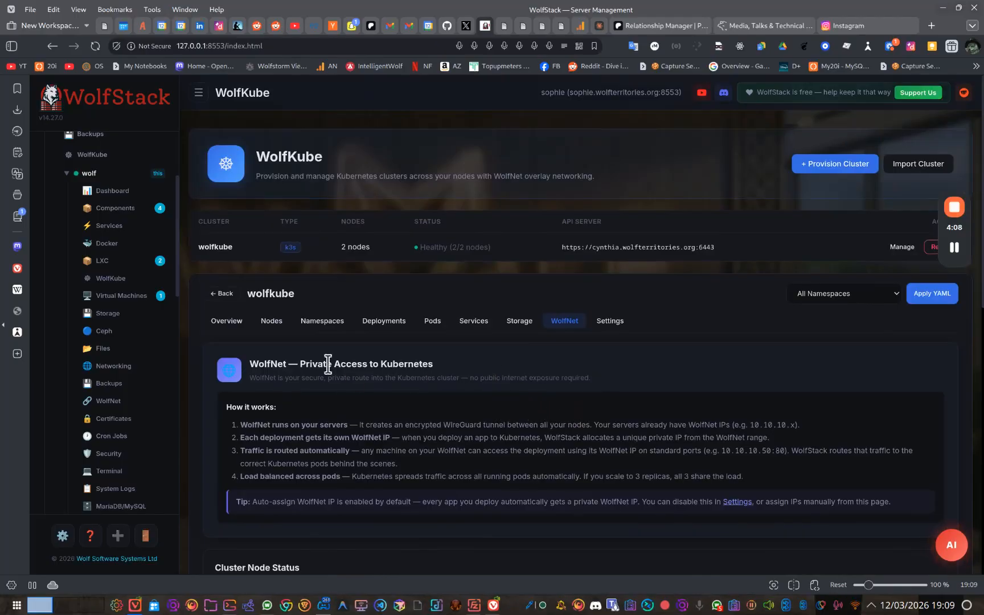
scroll(105, 308, up, 3)
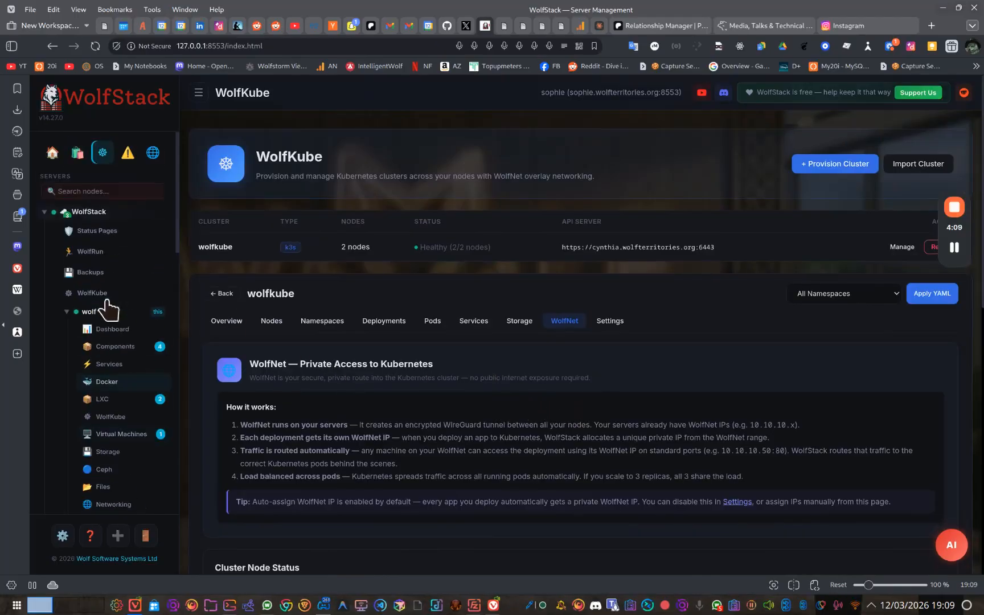
click(80, 155)
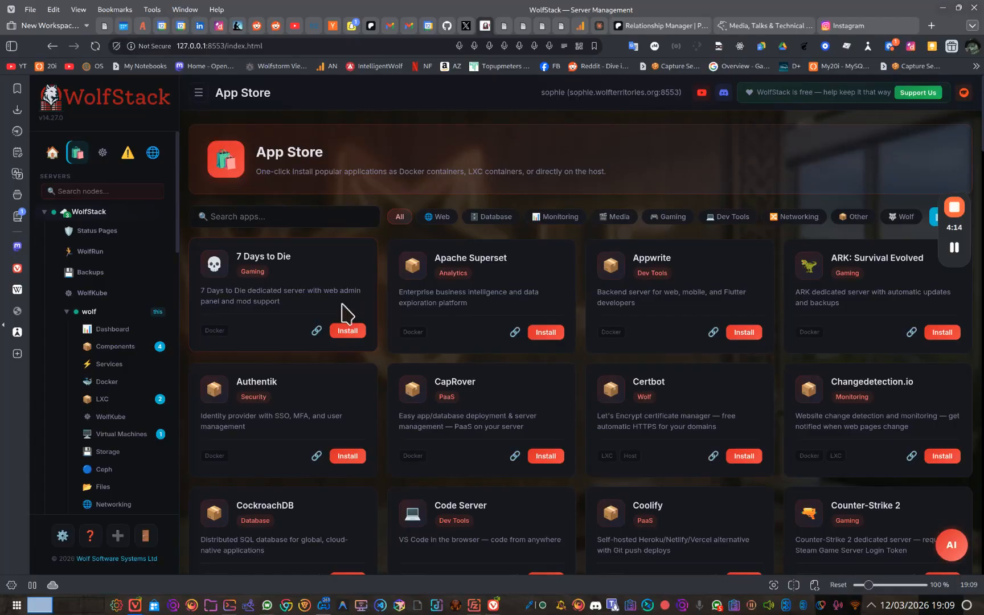
scroll(531, 319, down, 20)
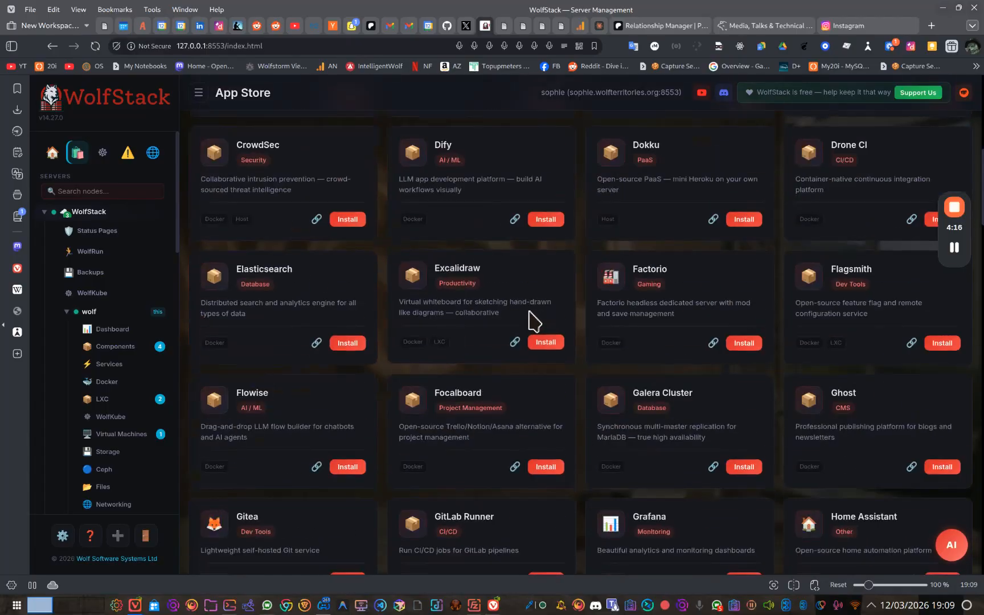
scroll(522, 326, down, 7)
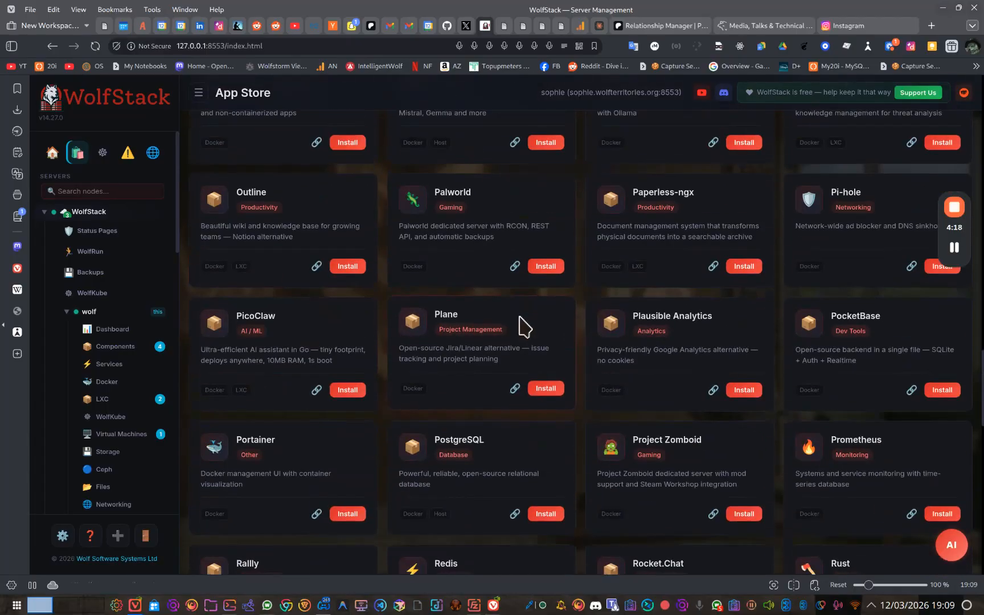
scroll(523, 326, down, 7)
scroll(523, 326, up, 20)
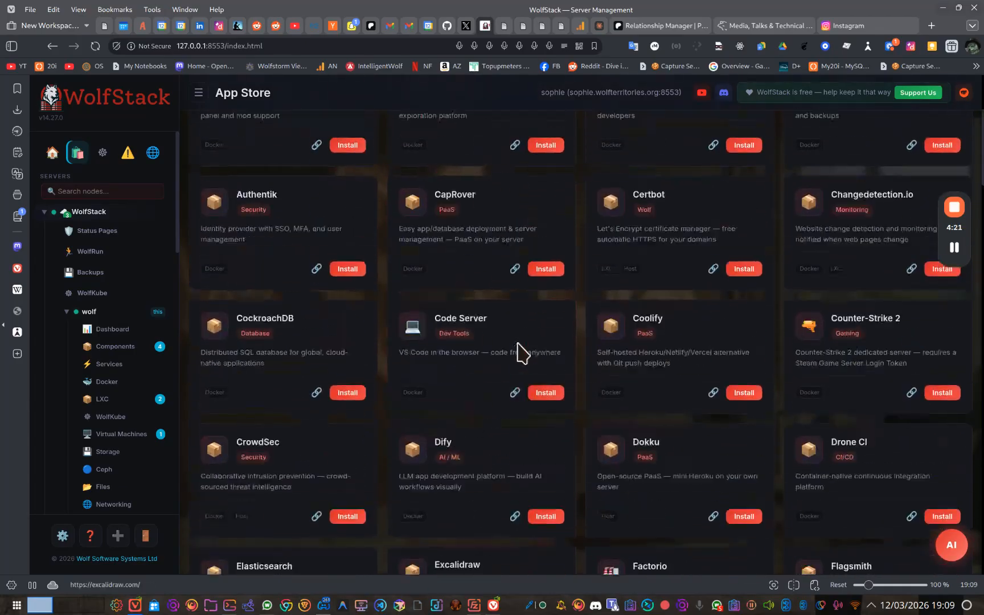
Browse the App Store's Monitoring, Database, Web and Gaming categories, finishing with the list filtered to Media.
click(548, 221)
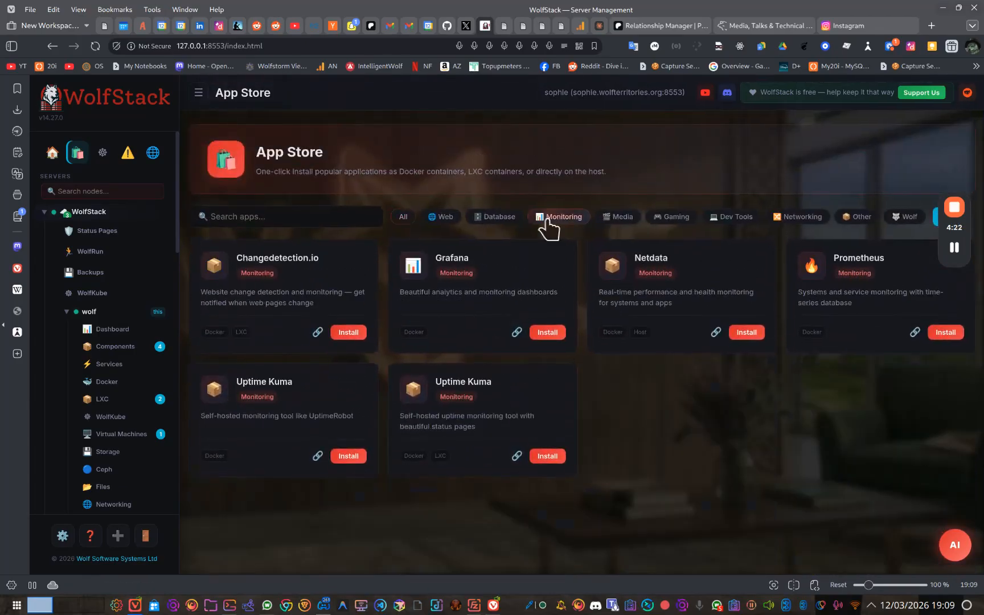
click(504, 223)
click(443, 221)
click(624, 224)
click(675, 219)
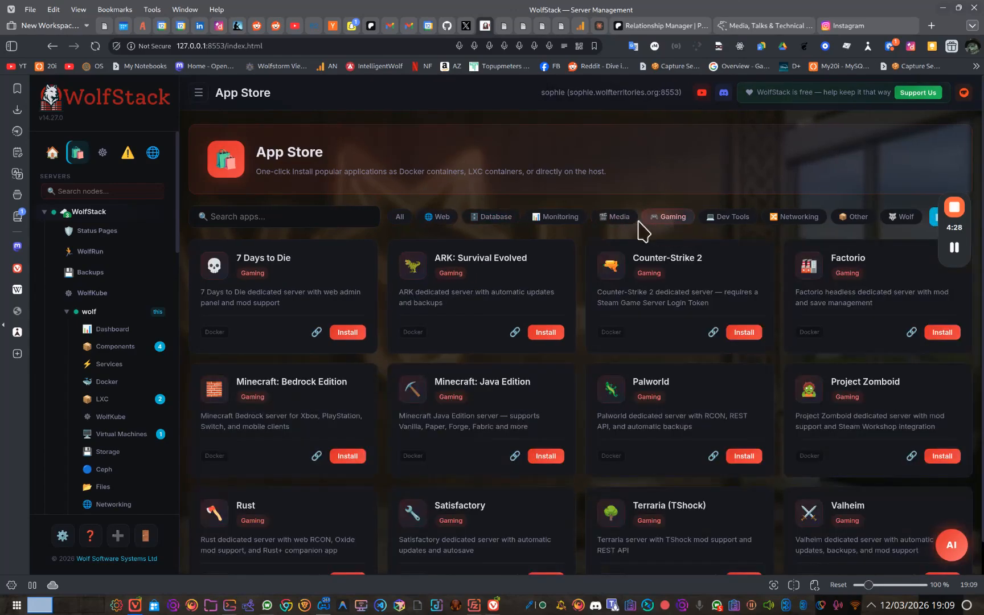
click(624, 219)
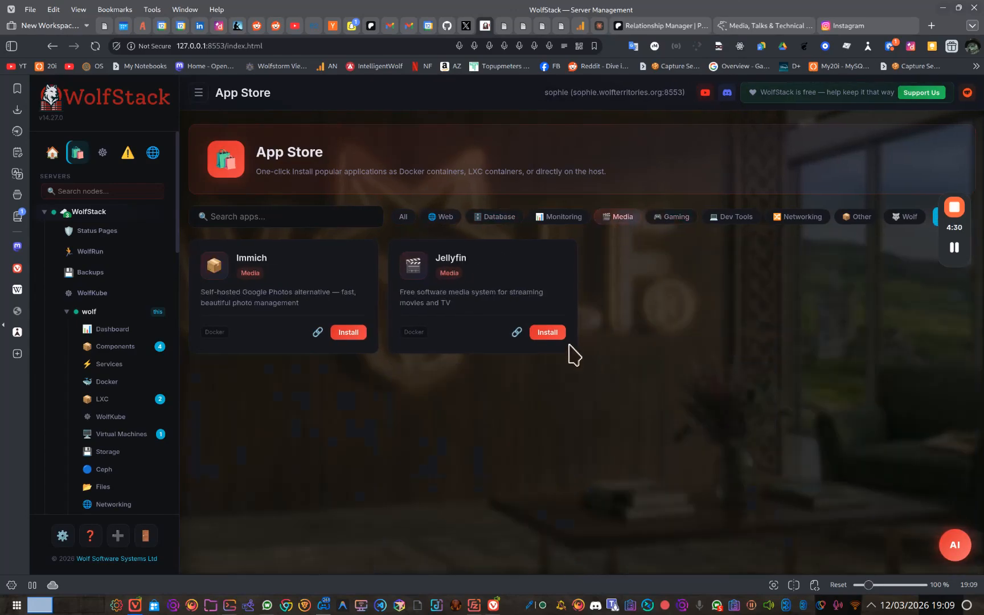
Start a Jellyfin installation on the cynthia k8s server with root (/) storage and WolfKube as the install target.
click(548, 332)
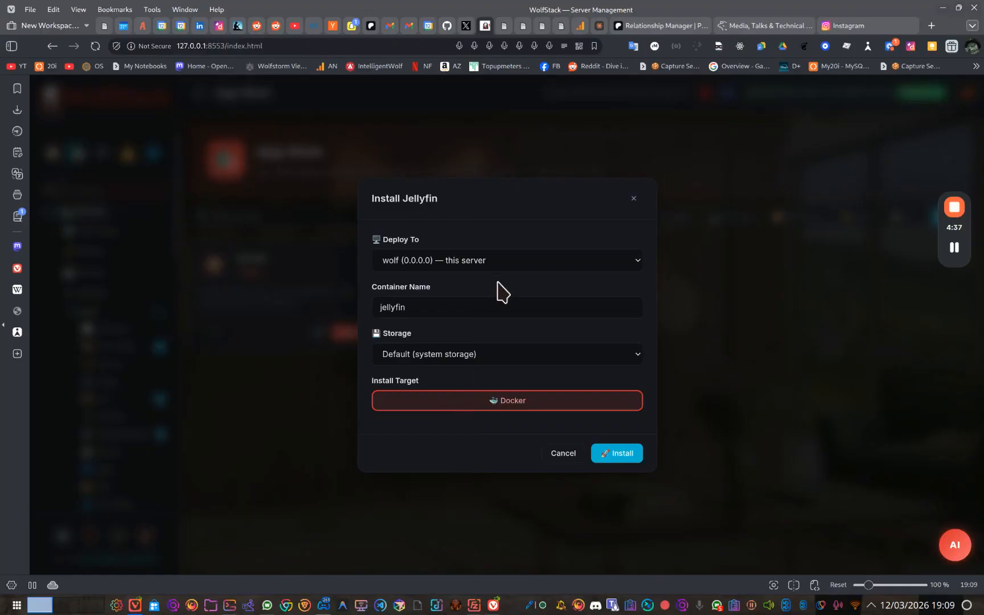
click(496, 258)
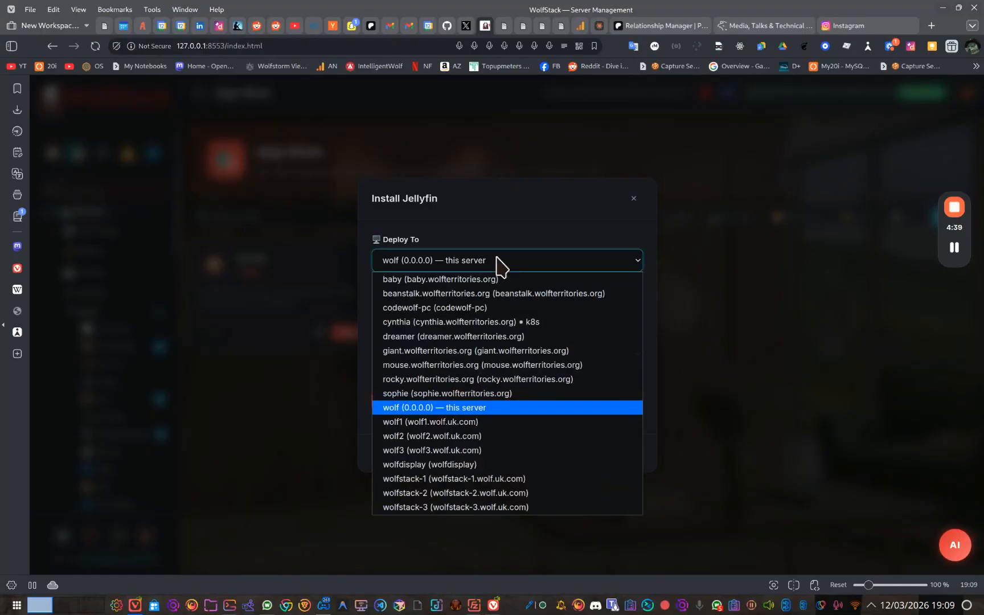
click(536, 329)
click(556, 353)
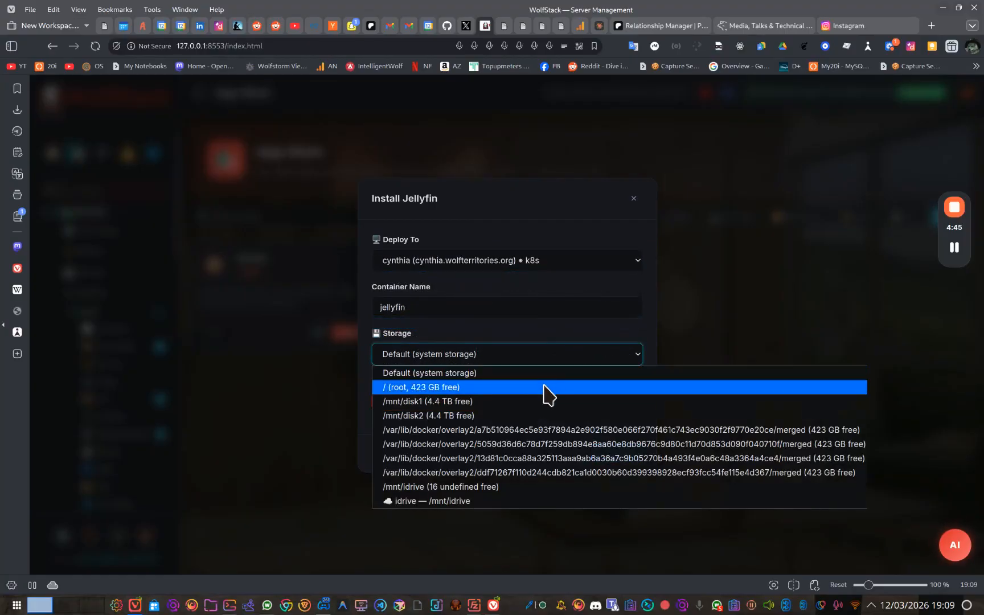
click(546, 387)
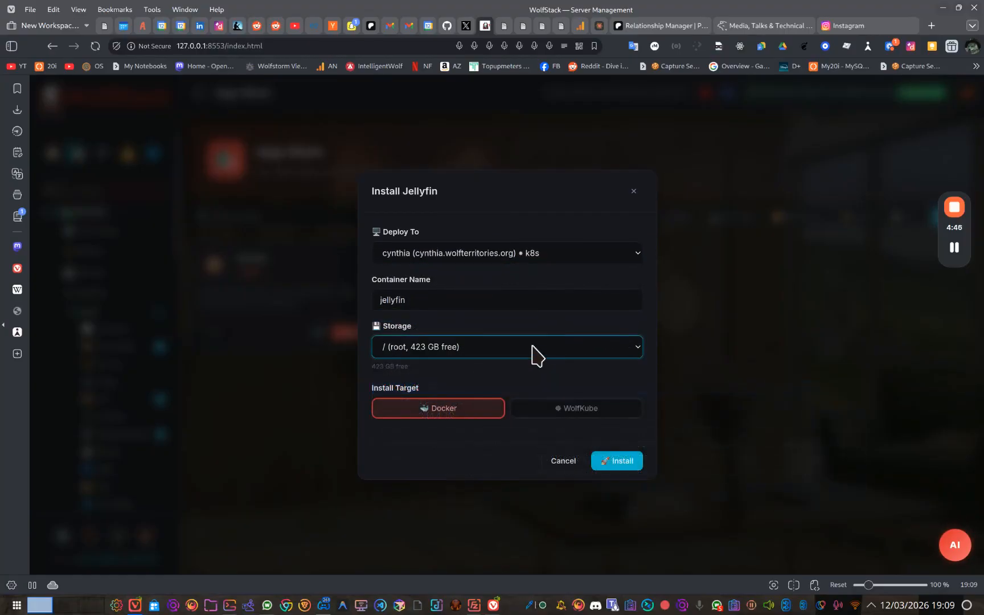
click(536, 409)
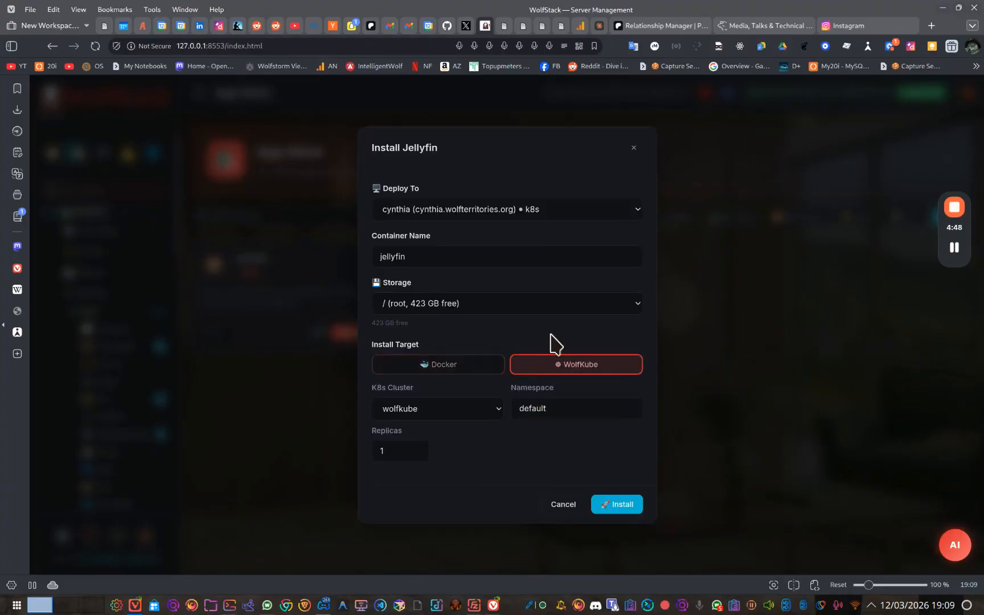
Set Jellyfin to 2 replicas on the wolfkube cluster in the default namespace and install it.
click(450, 415)
click(453, 426)
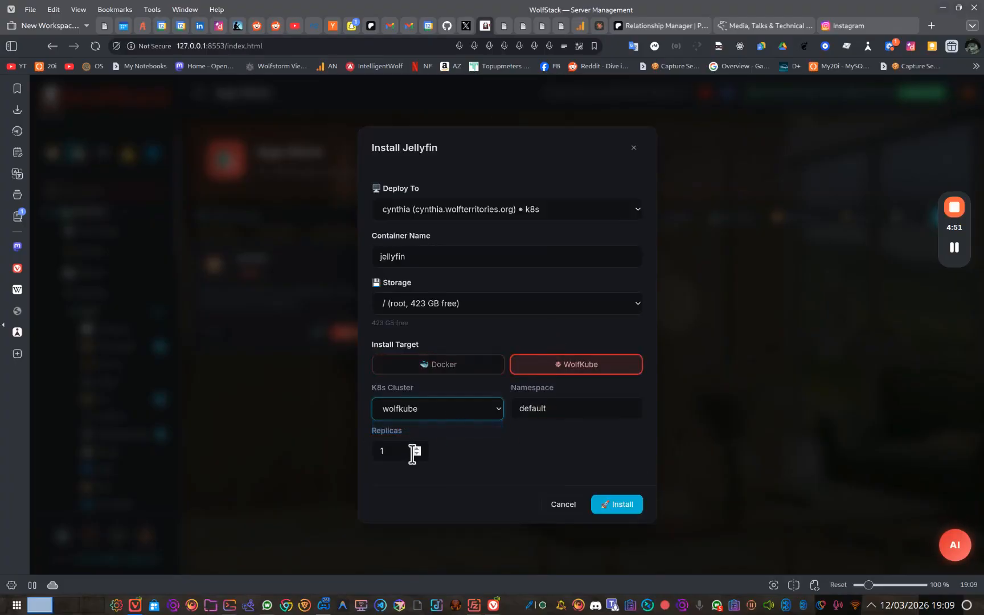
click(417, 448)
double_click(546, 409)
click(535, 453)
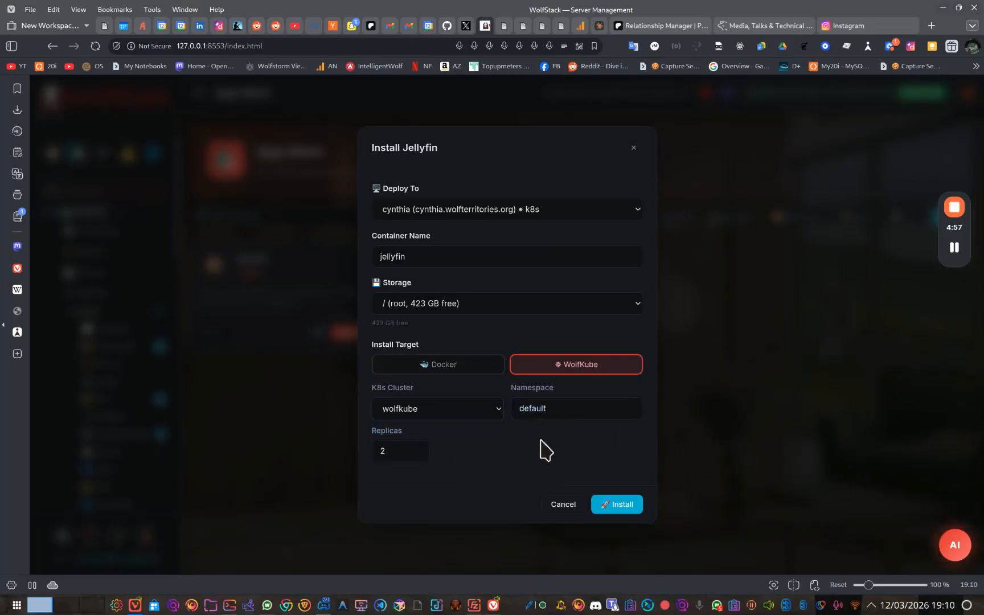
click(484, 421)
click(486, 428)
click(535, 453)
click(614, 505)
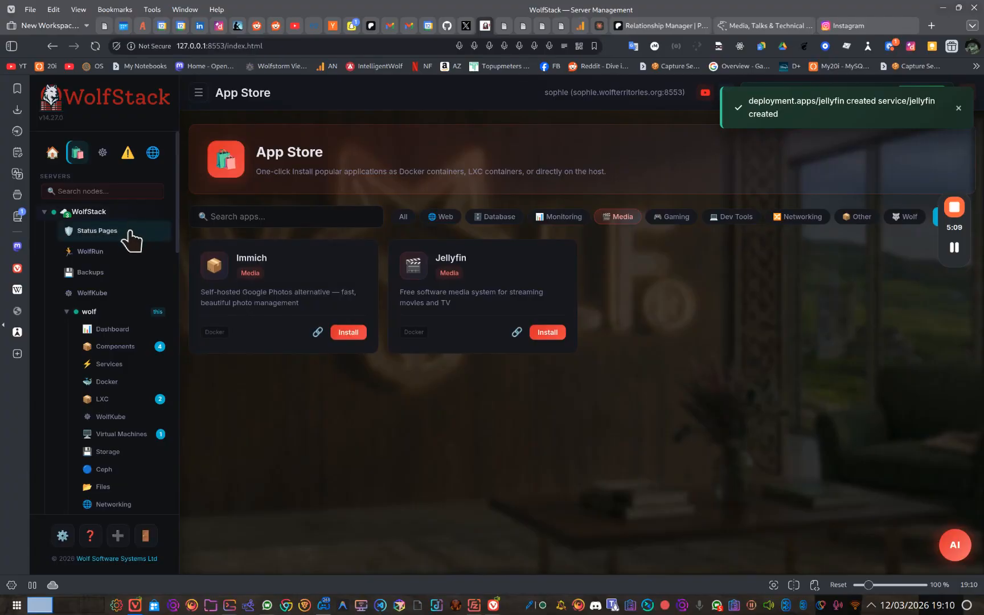
Open the wolfkube cluster from Minio's WolfKube page and show its deployments.
scroll(129, 231, down, 15)
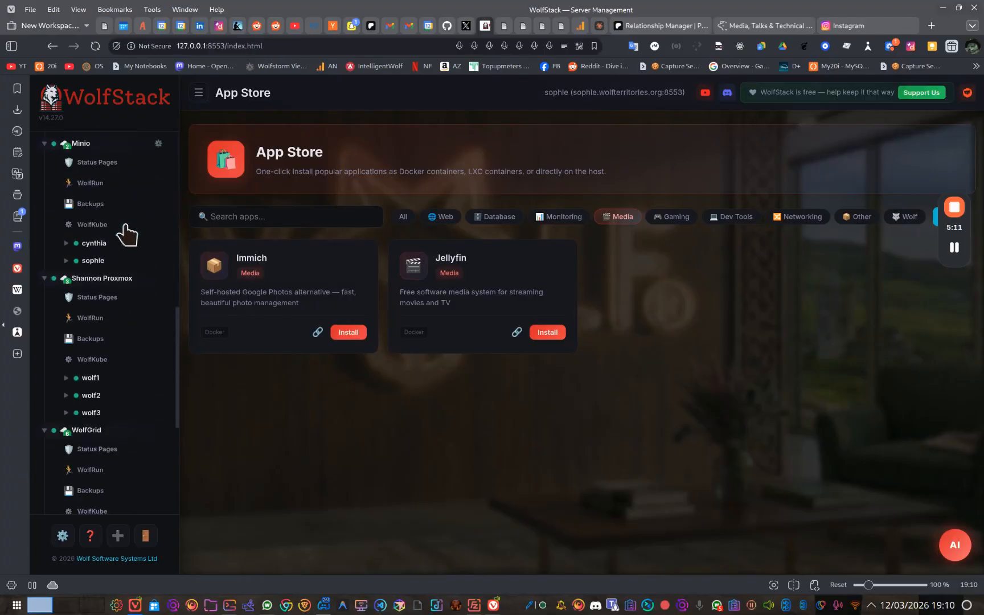
scroll(127, 231, up, 5)
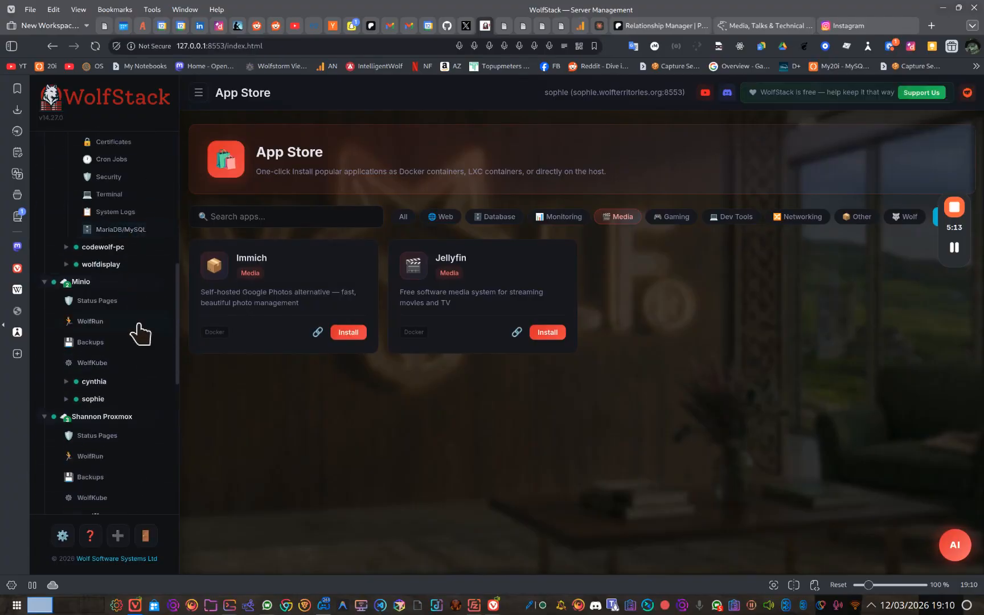
click(91, 363)
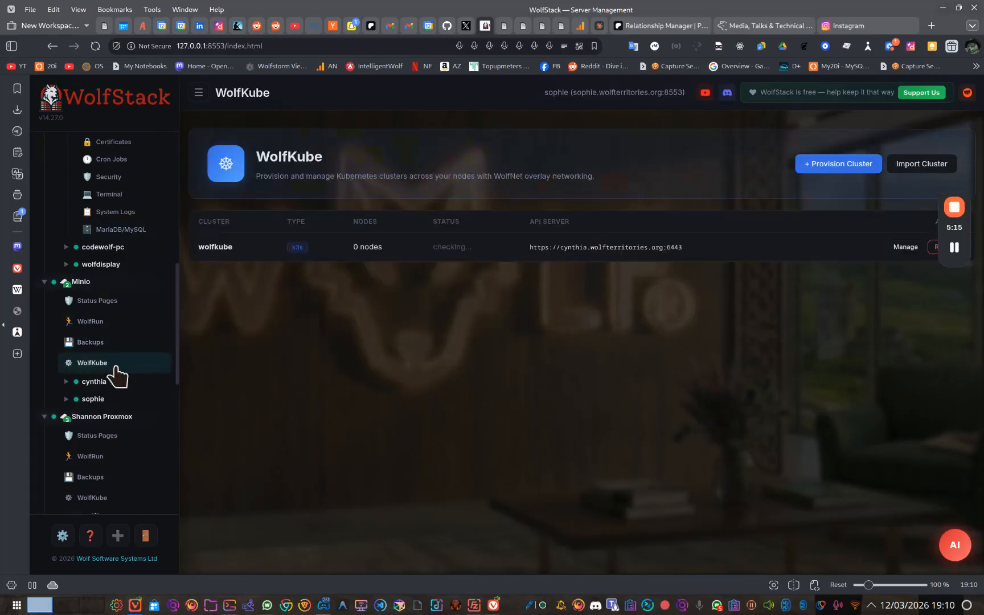
click(898, 251)
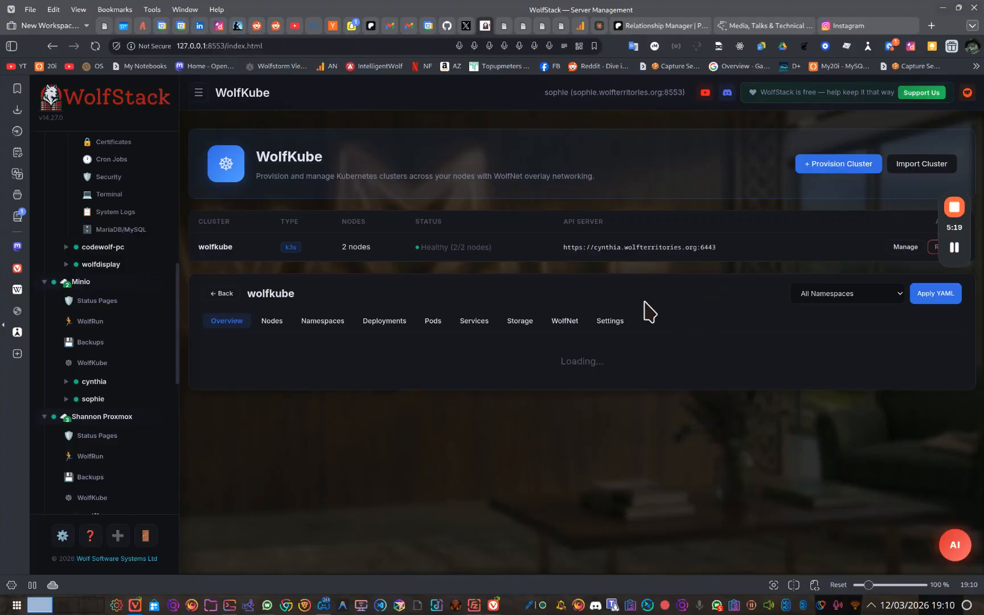
click(387, 323)
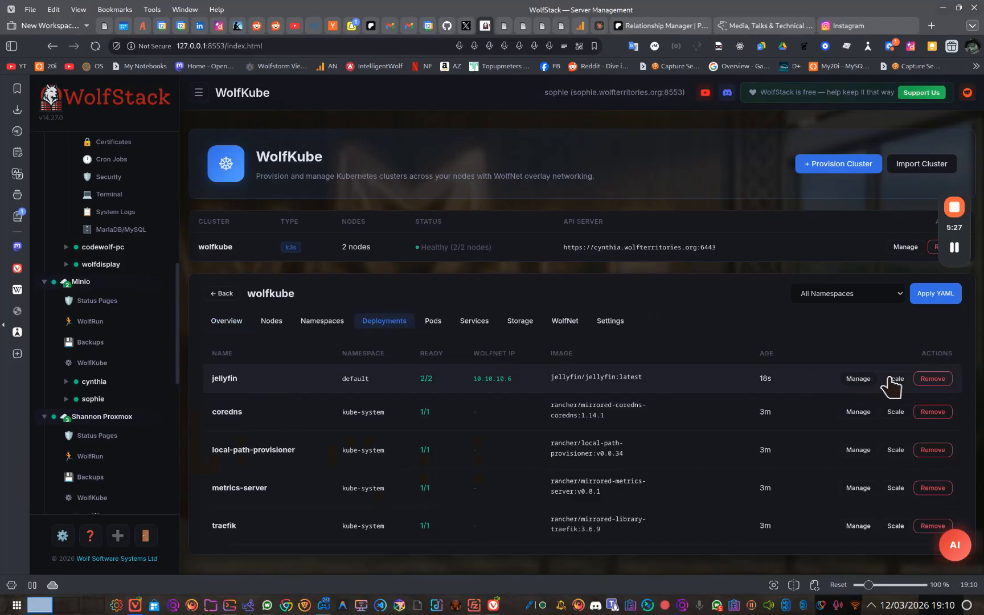
Review the jellyfin deployment's details, including its WolfNet IP, container, volume mounts, volumes and conditions.
click(859, 380)
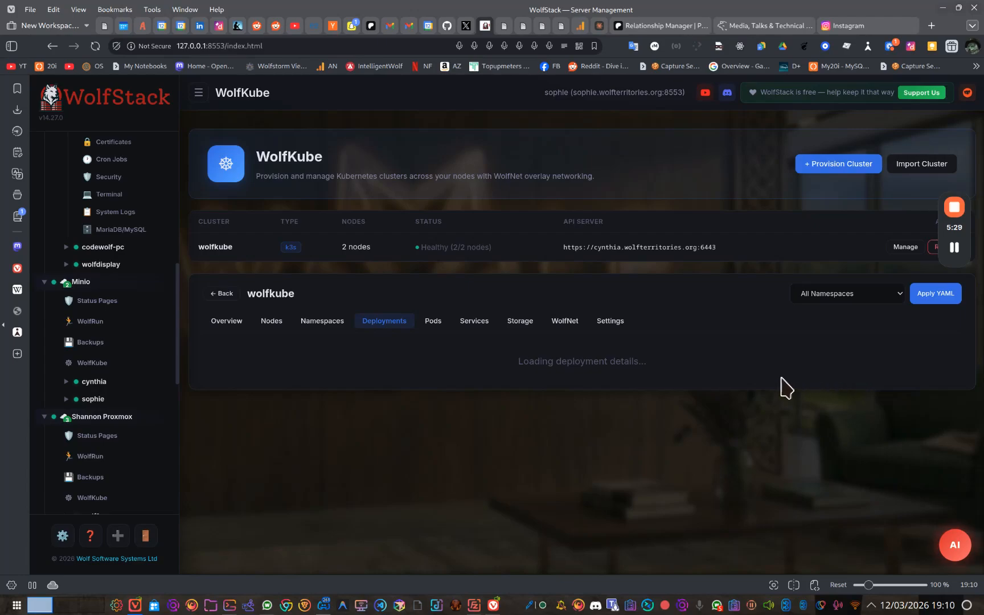
scroll(729, 359, down, 3)
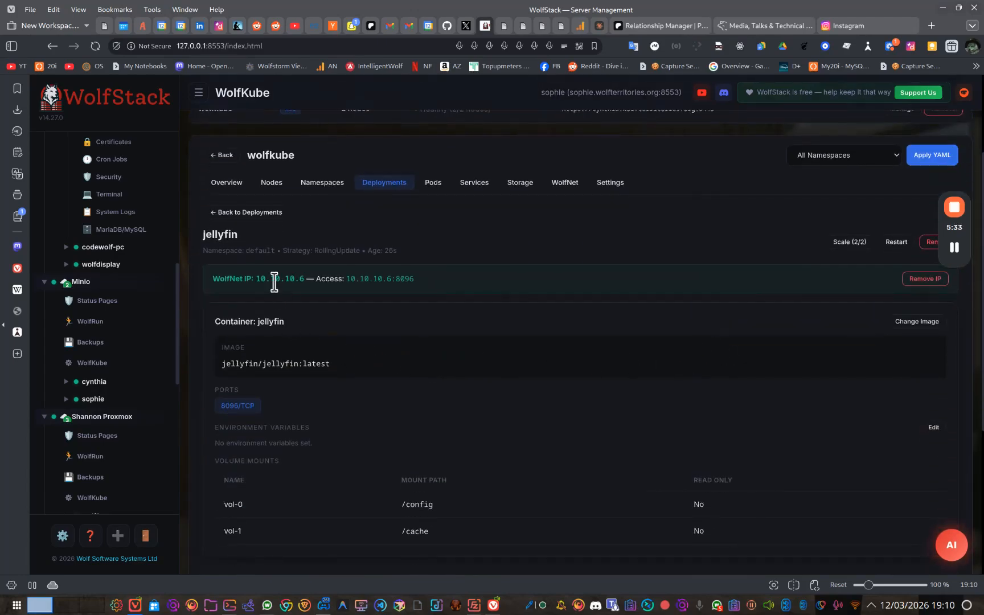
click(255, 213)
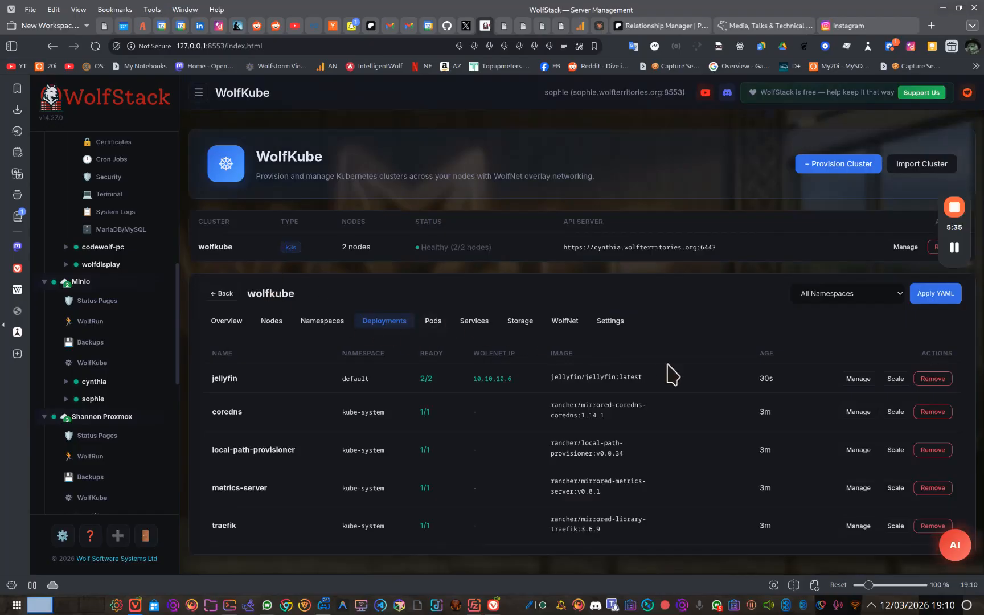
click(850, 378)
scroll(581, 328, down, 6)
scroll(370, 272, down, 3)
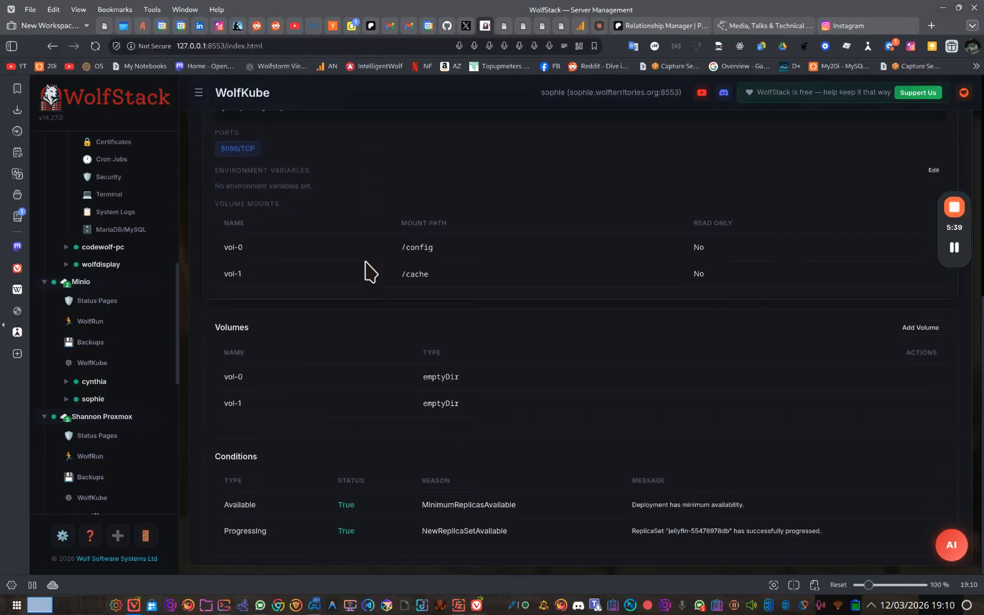
scroll(369, 270, up, 9)
scroll(103, 361, down, 3)
scroll(110, 364, up, 6)
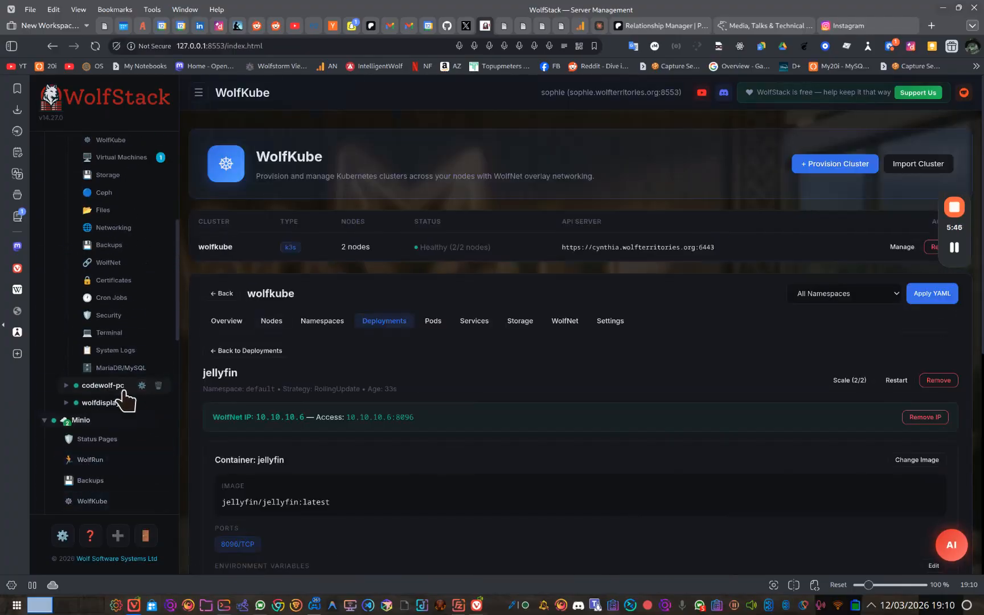
Open the WolfKube page of Minio's sophie node and view the logs of its jellyfin pod.
scroll(134, 380, up, 3)
scroll(125, 364, down, 6)
scroll(126, 364, down, 6)
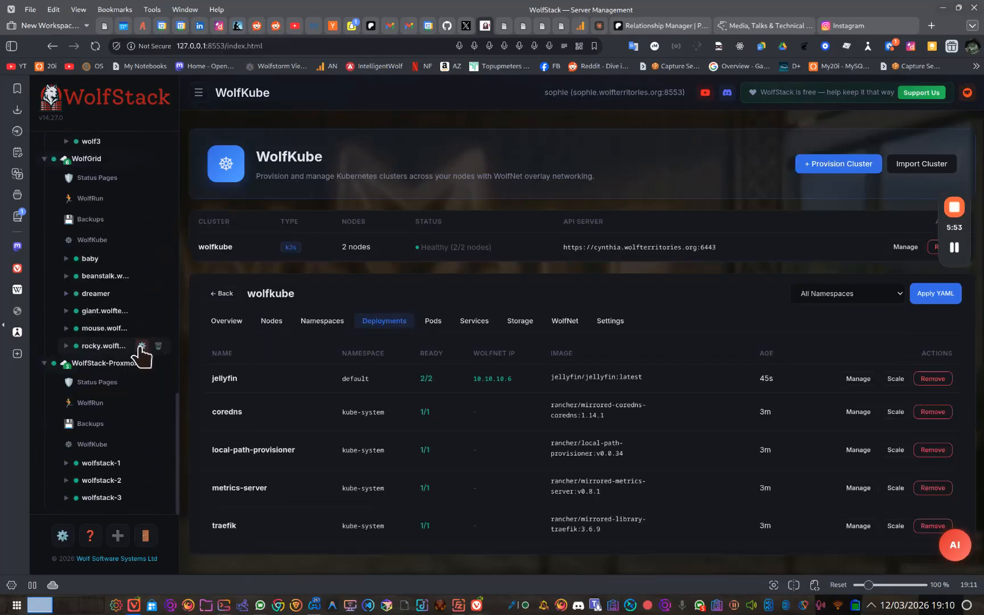
scroll(143, 356, up, 6)
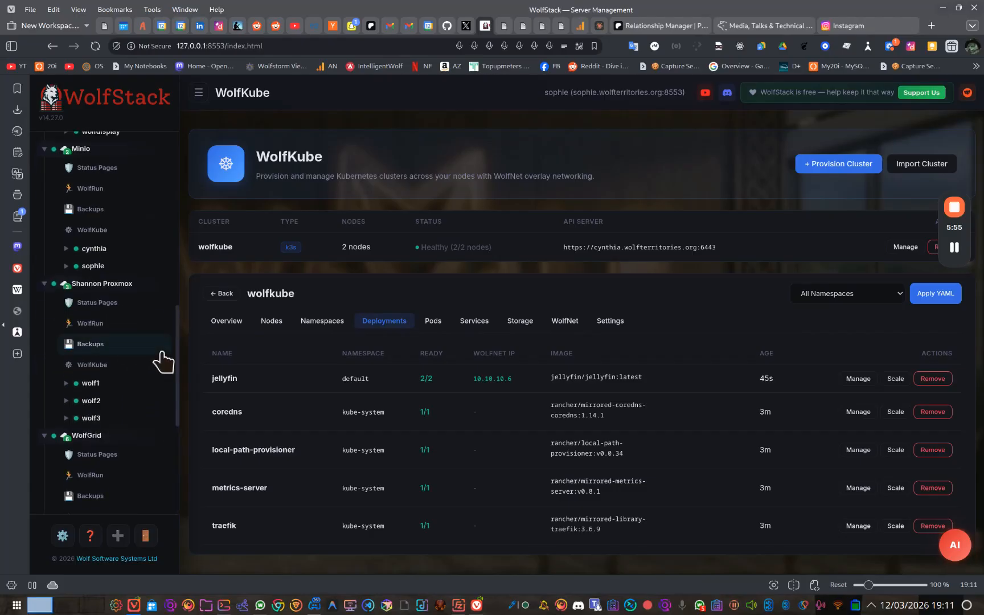
click(116, 336)
scroll(115, 342, down, 4)
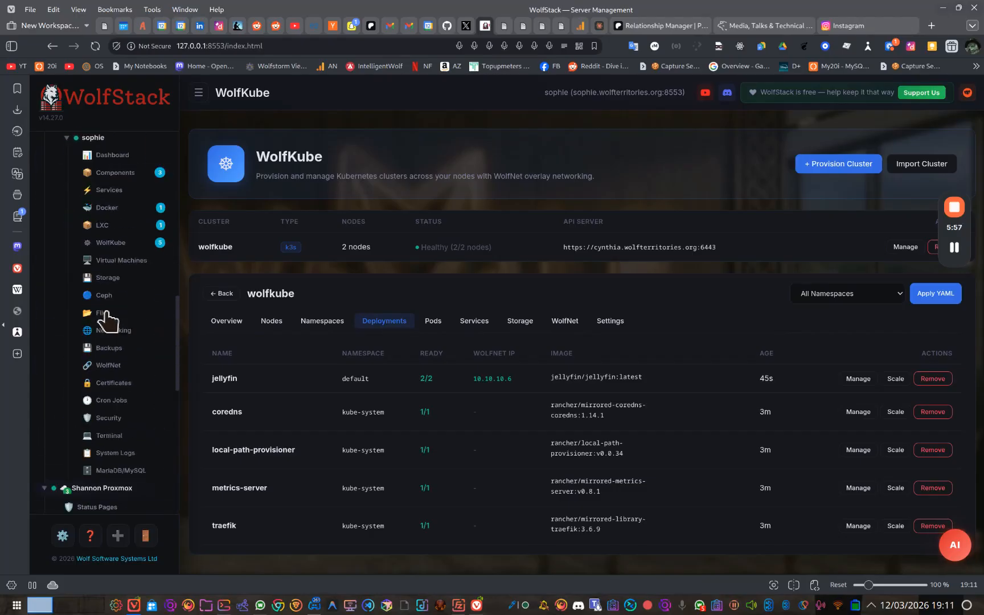
click(111, 234)
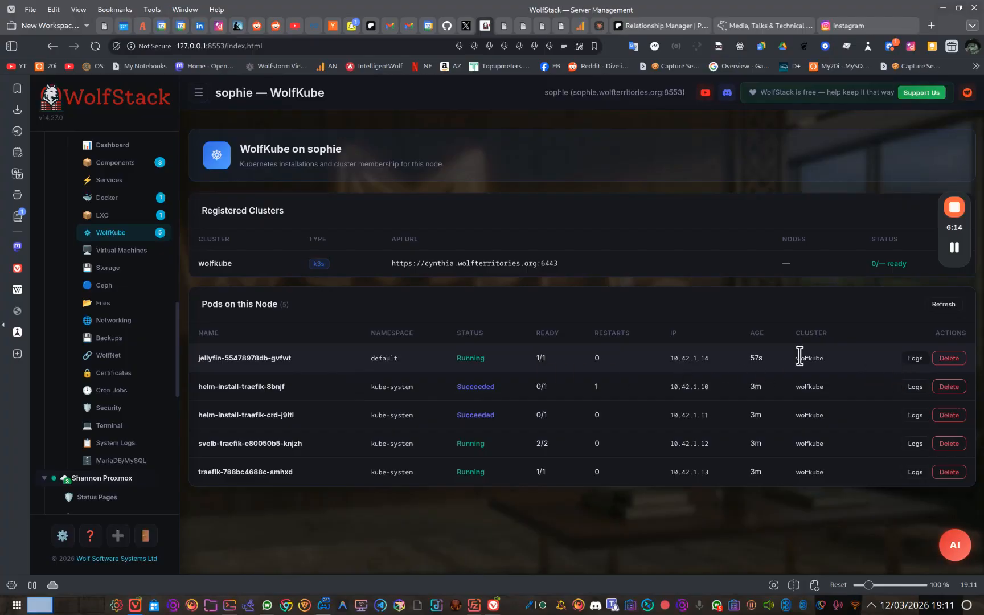
click(915, 358)
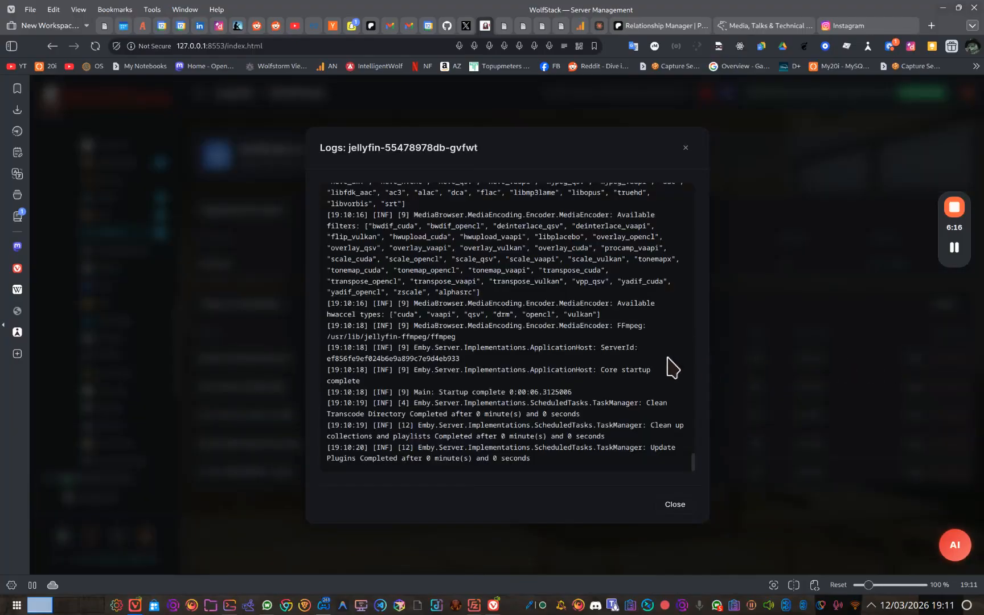
click(675, 505)
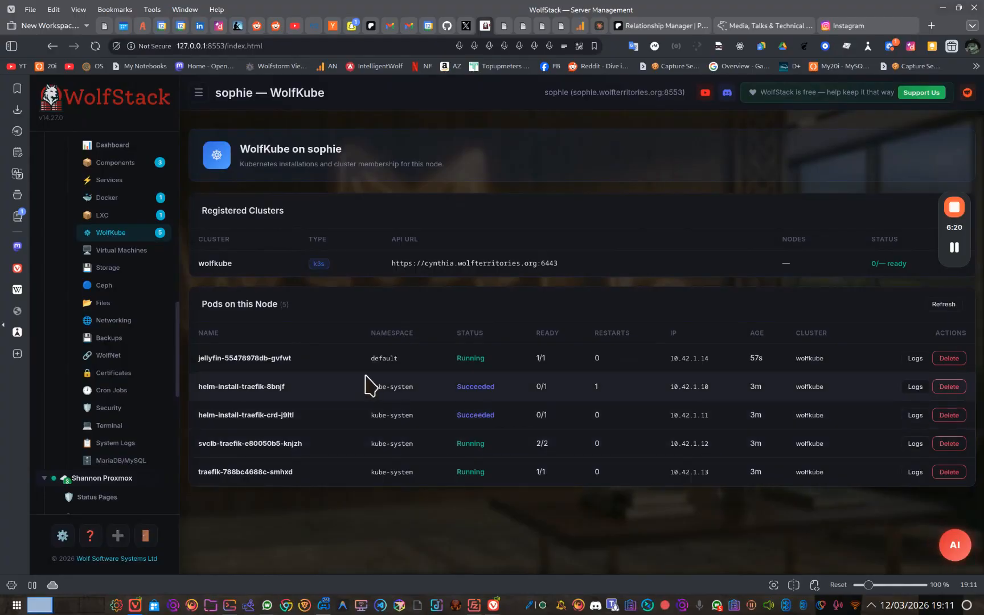
Return from the sophie node to the WolfKube cluster list of the Minio group.
scroll(153, 370, up, 8)
scroll(154, 370, down, 6)
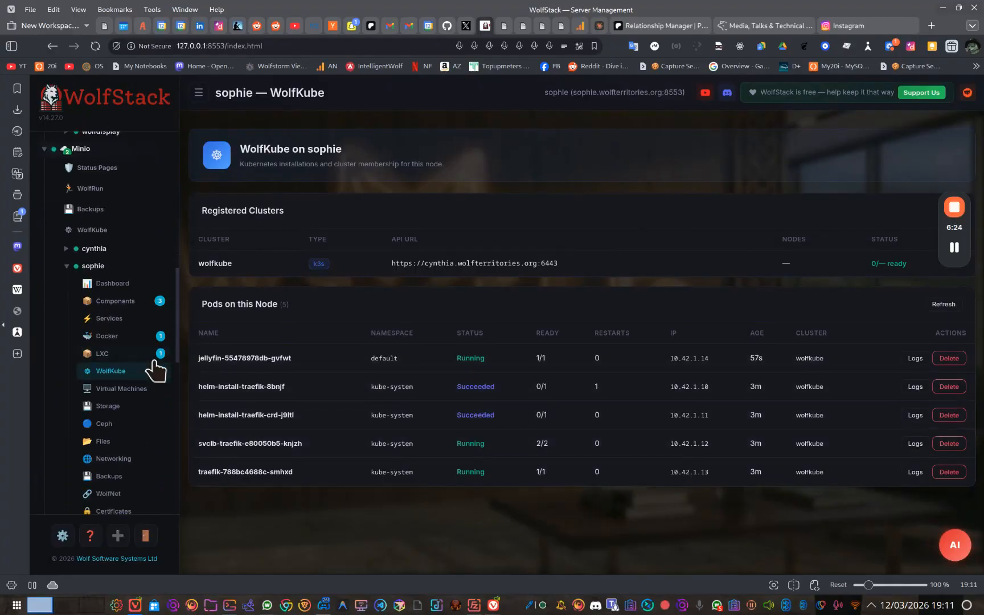
click(117, 232)
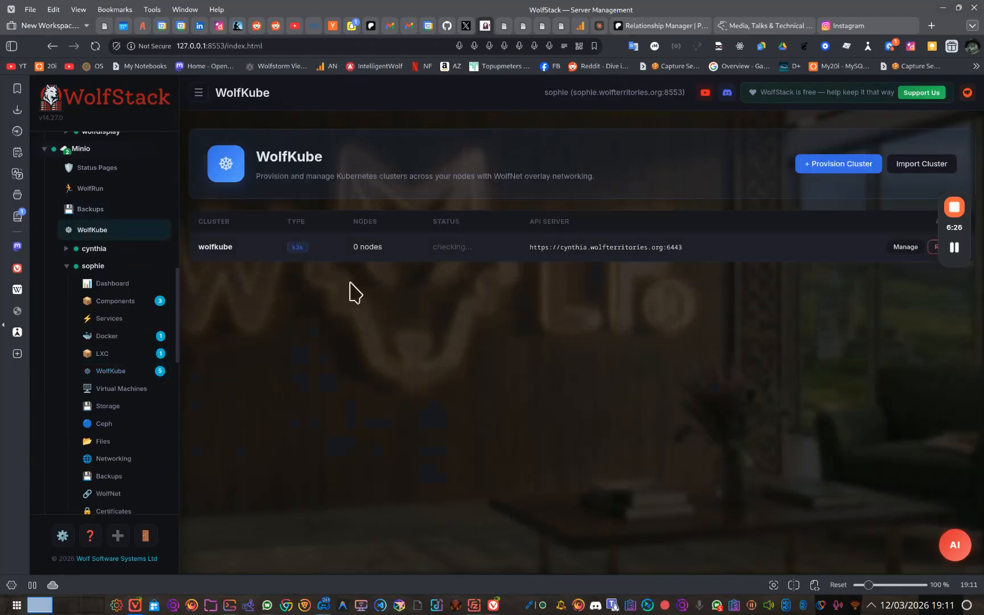
Open the wolfkube cluster for management and show its pods across all namespaces.
click(891, 249)
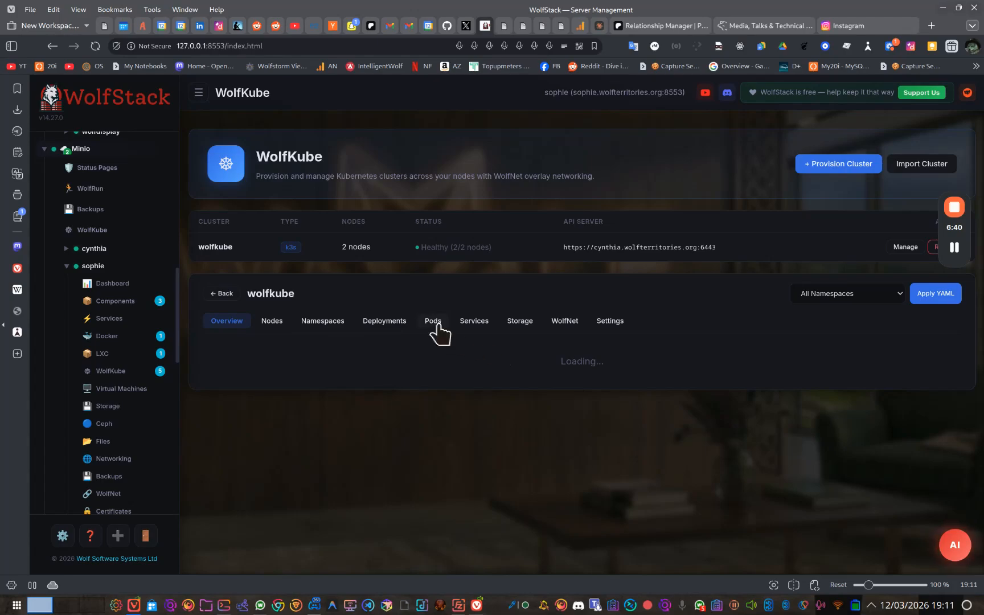
click(434, 322)
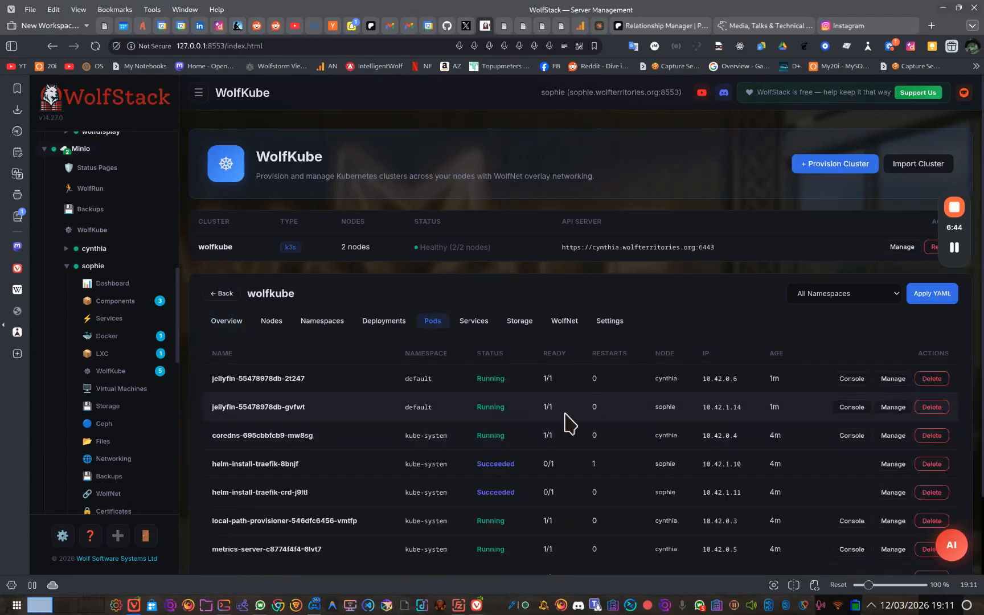
click(434, 323)
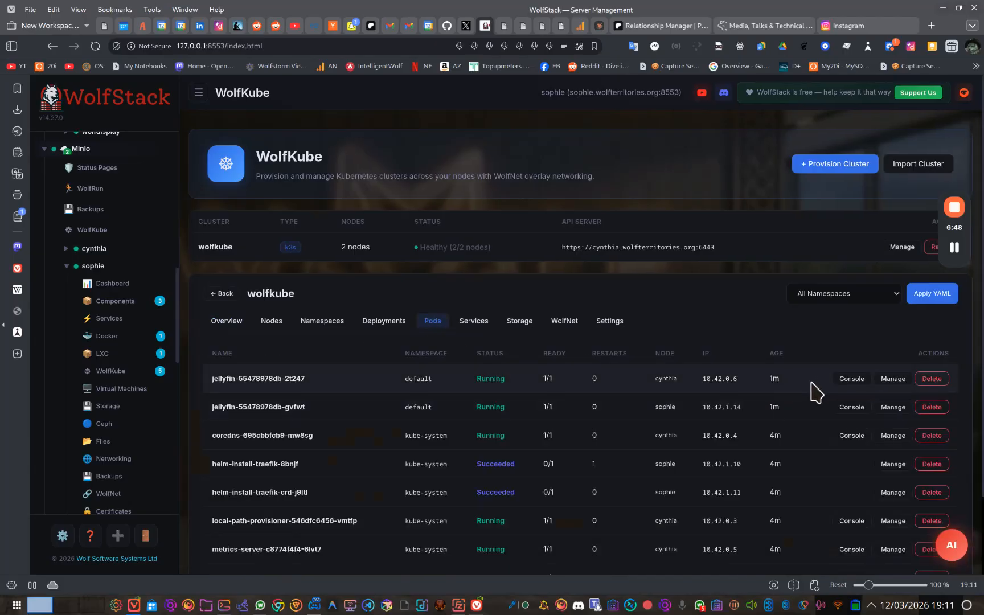
Open a console on the jellyfin pod running on cynthia, list its root directory with ls, and close the console.
click(851, 379)
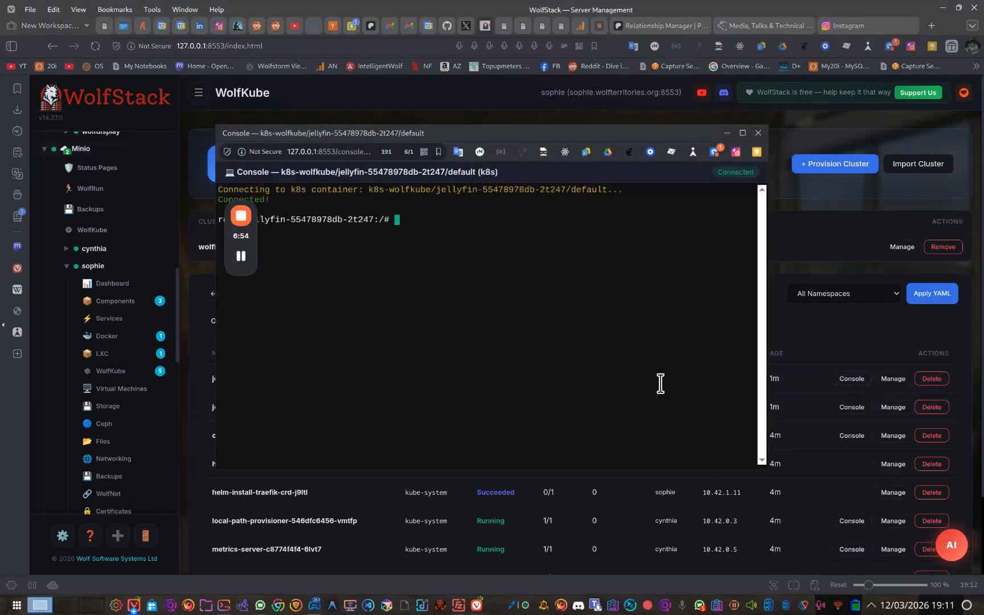
mouse_move(247, 256)
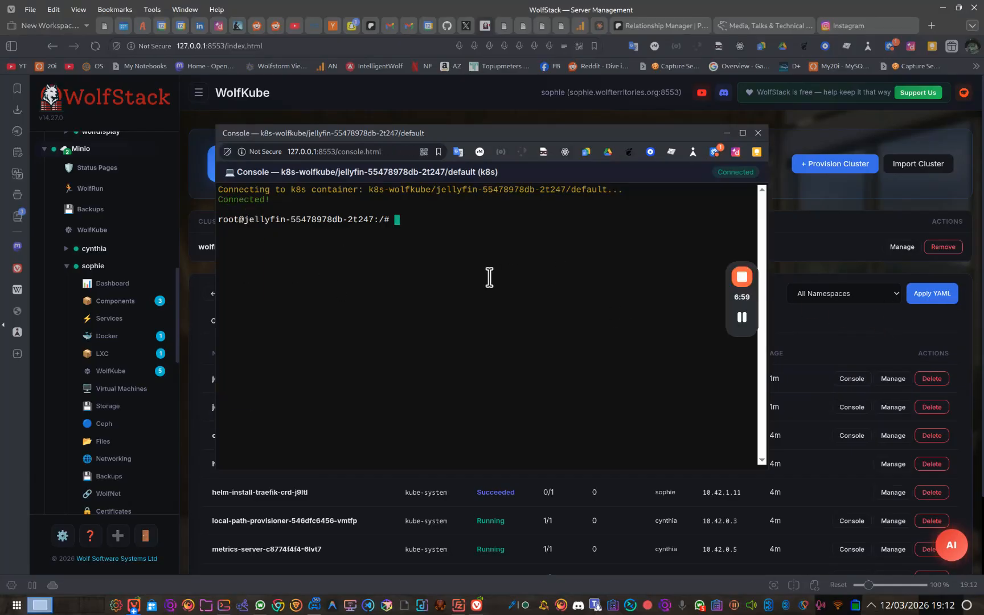
key(Return)
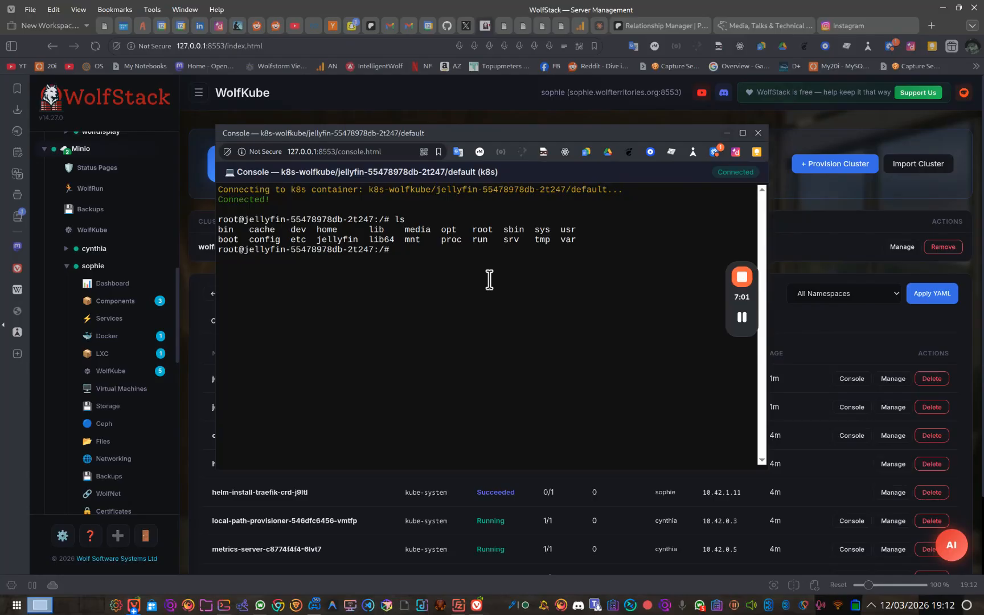
click(758, 133)
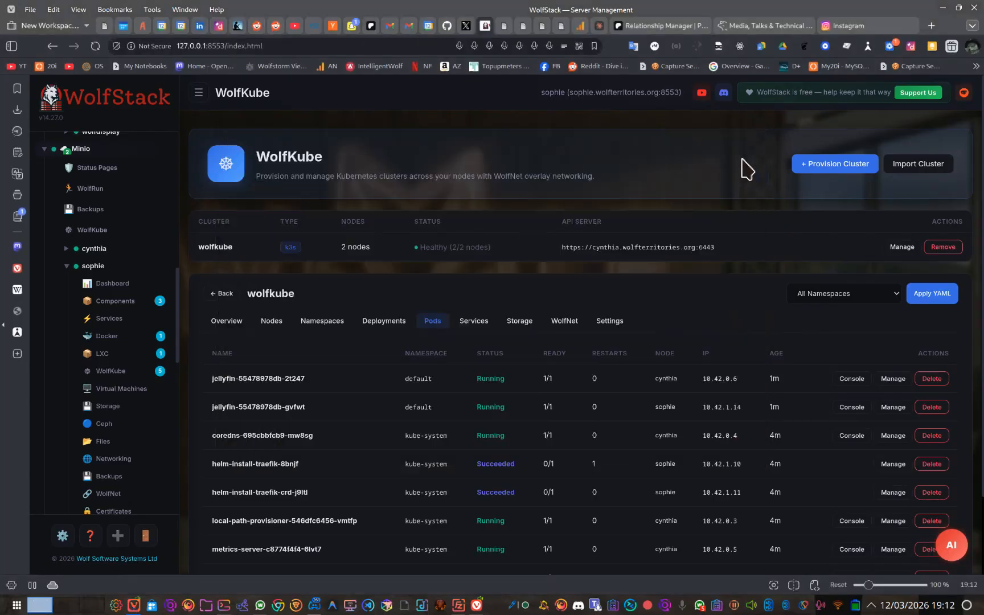
Check the wolfkube cluster's overview, and show the pods on the sophie node's WolfKube page.
click(525, 322)
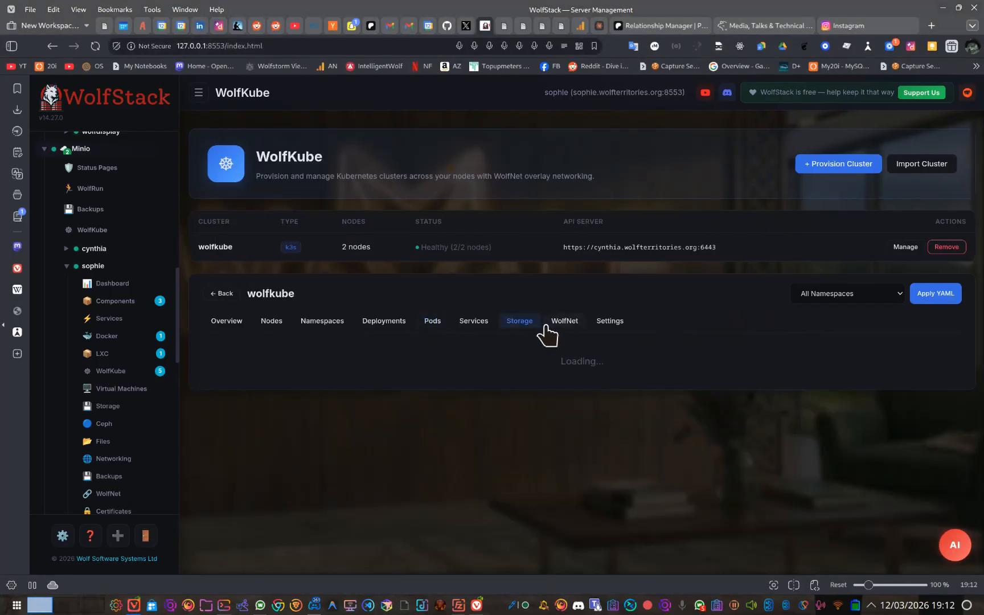
click(432, 324)
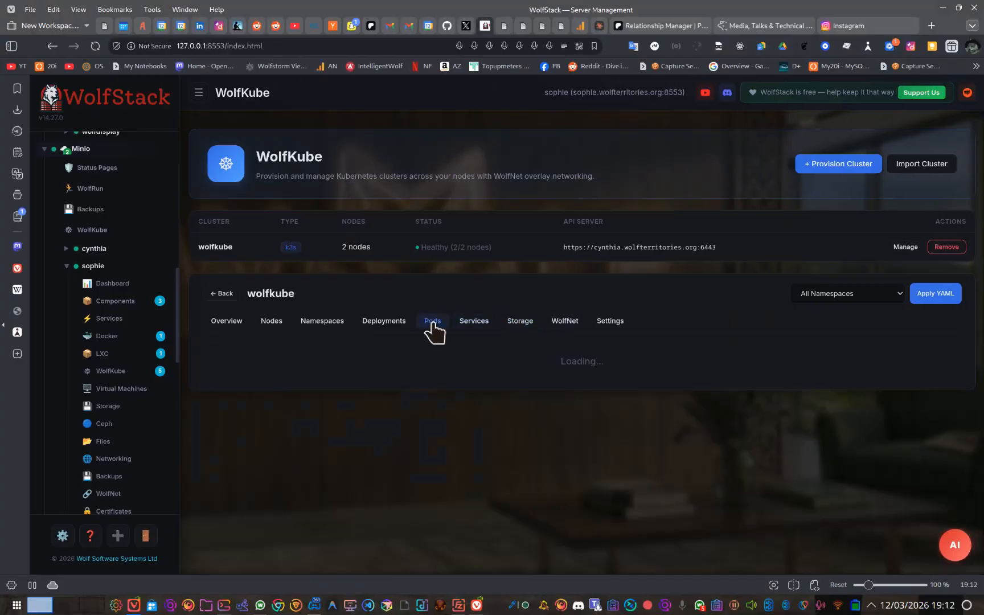
click(227, 324)
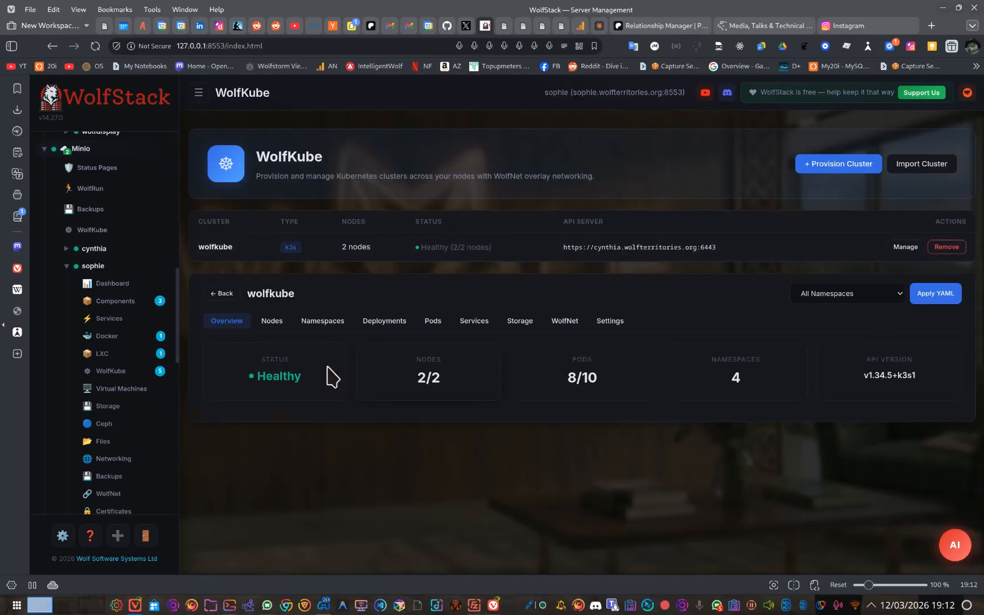
click(112, 371)
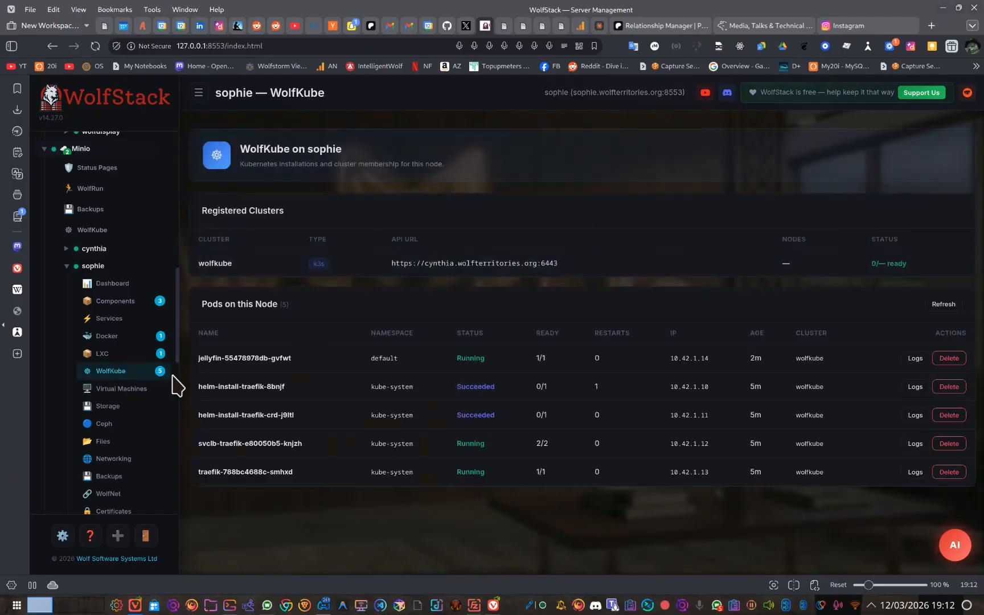
Expand the cynthia node under Minio and examine its LXC and Docker containers.
click(99, 249)
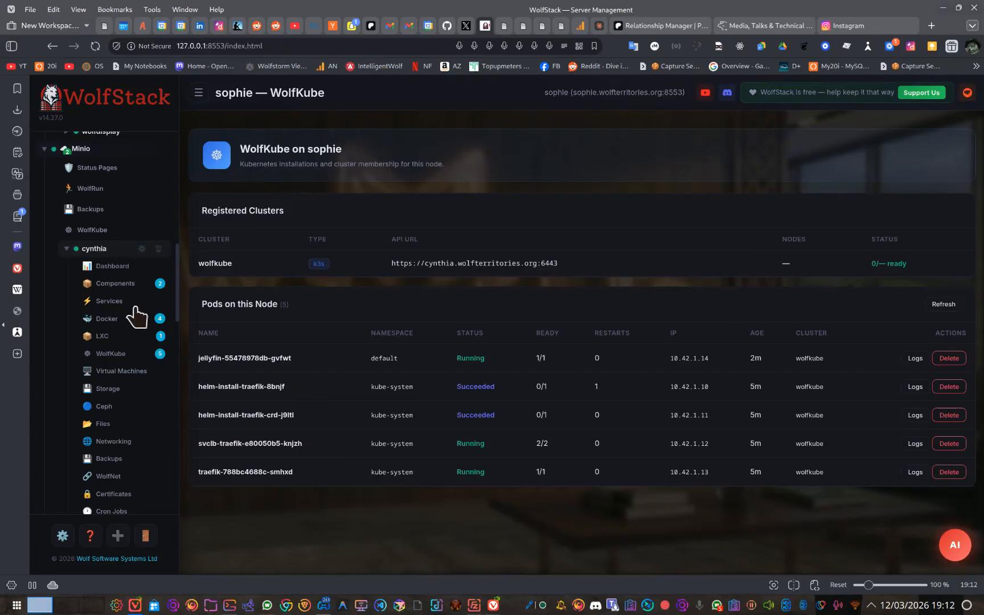
click(124, 340)
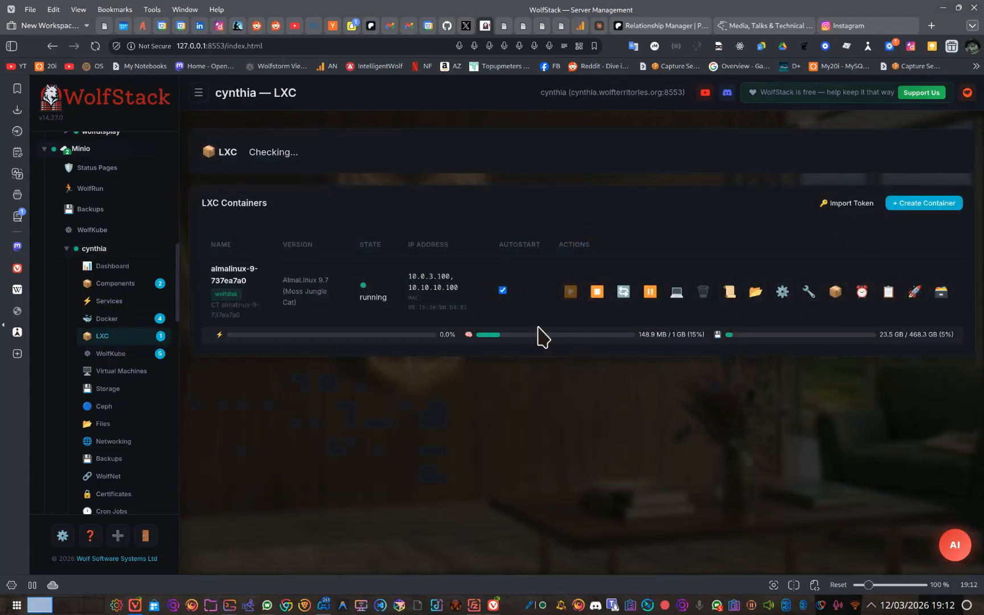
click(140, 318)
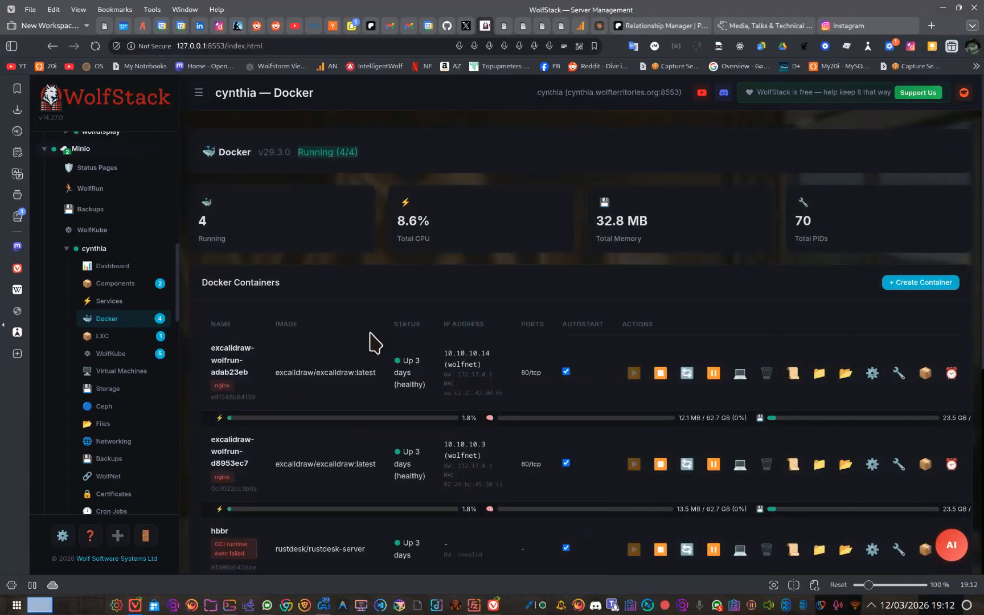
scroll(375, 340, down, 3)
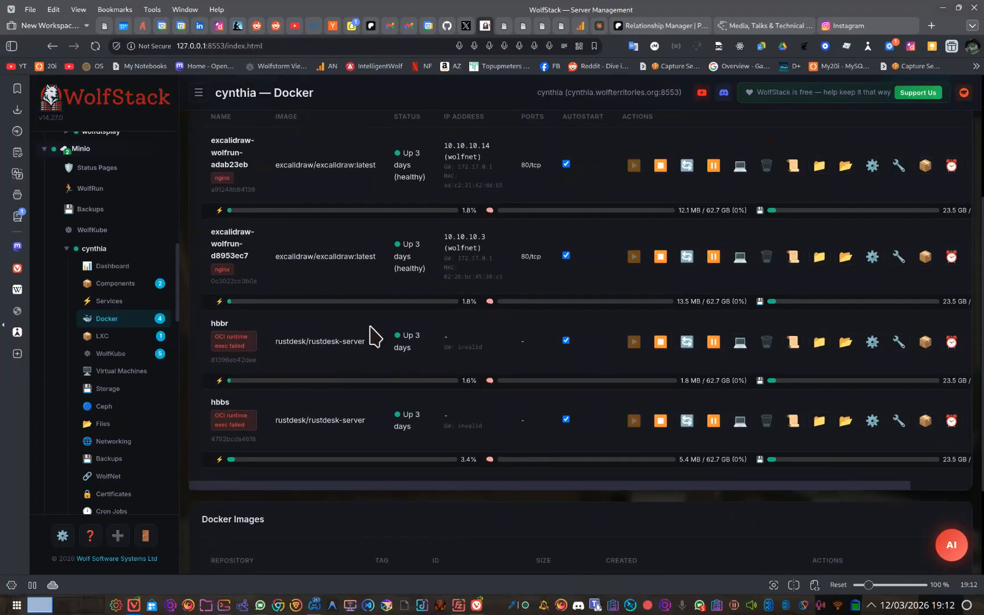
scroll(388, 325, up, 1)
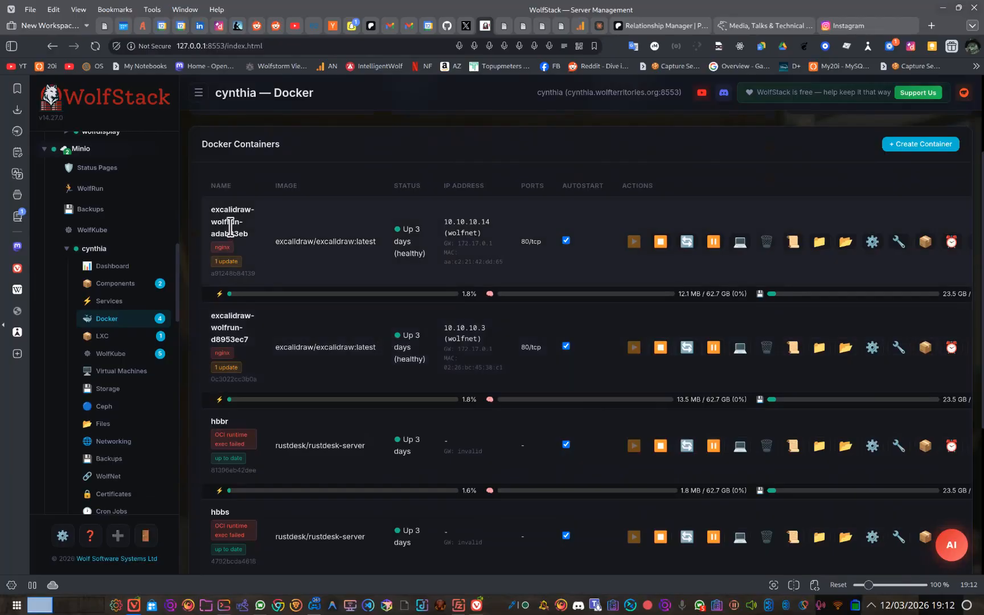
scroll(231, 227, up, 2)
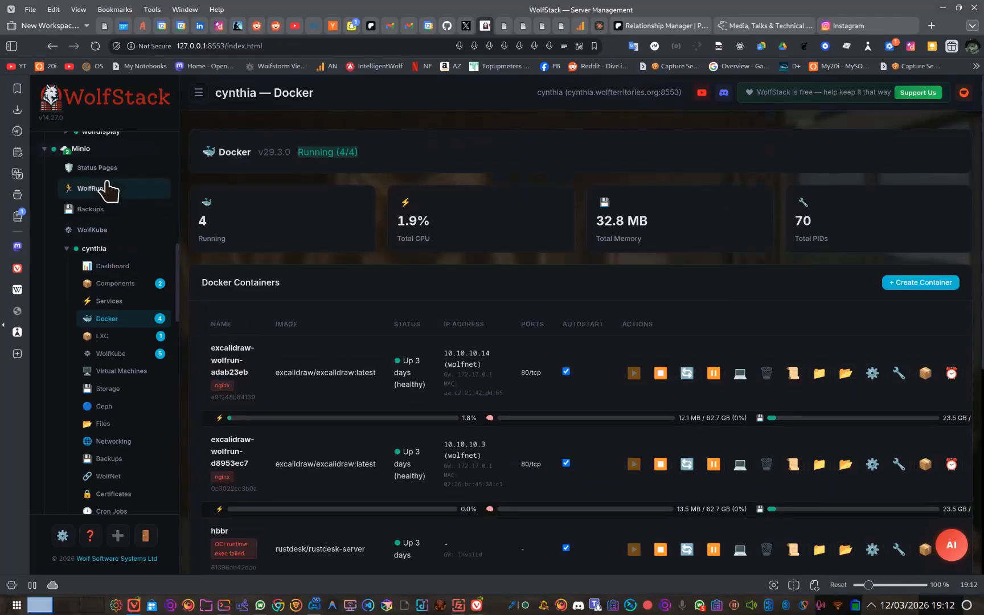
Review the deployed services in Minio's WolfRun and compare them with cynthia's Docker containers.
click(107, 188)
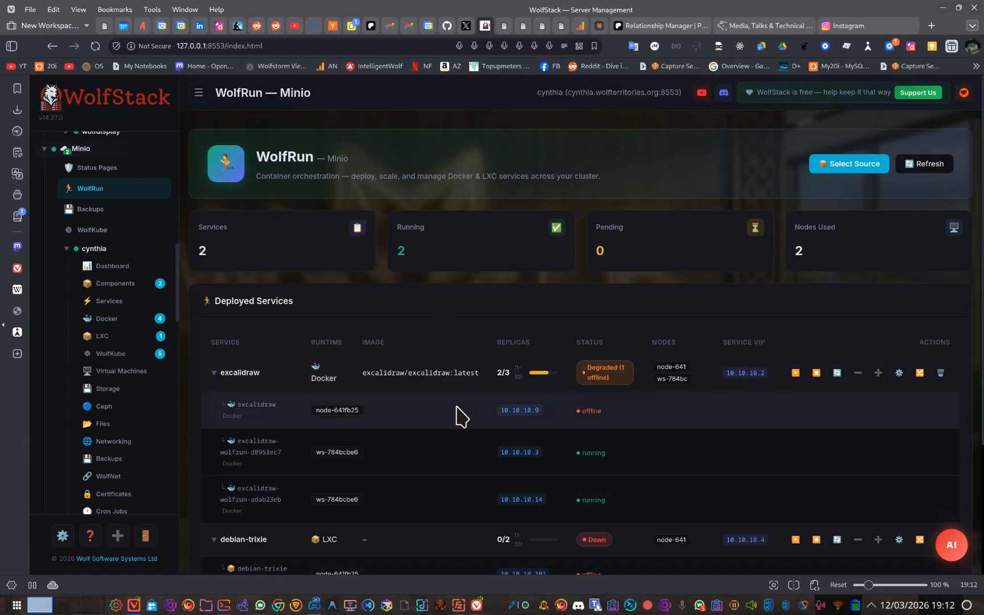
click(121, 320)
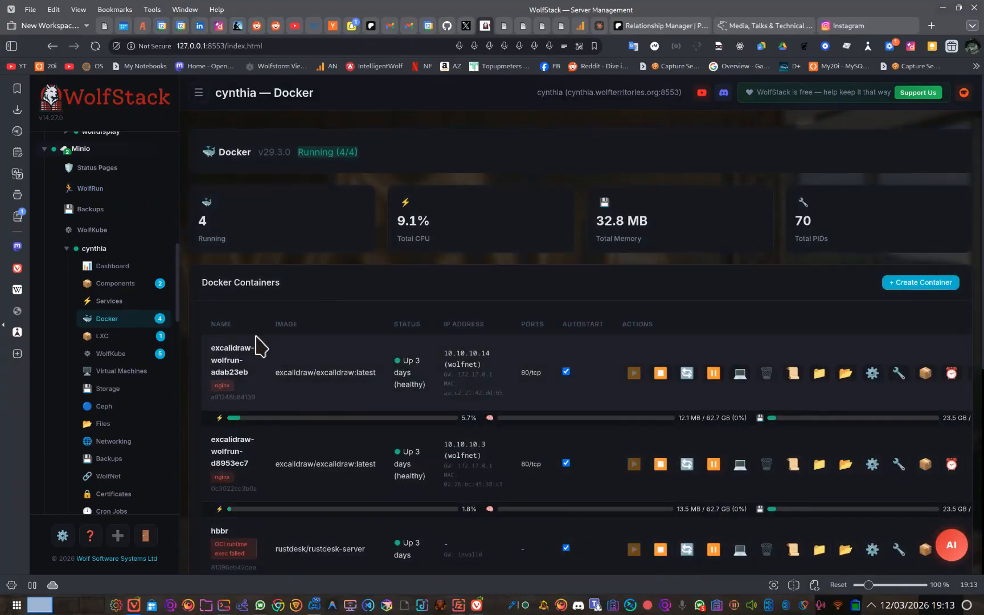
scroll(159, 336, down, 10)
scroll(160, 340, up, 1)
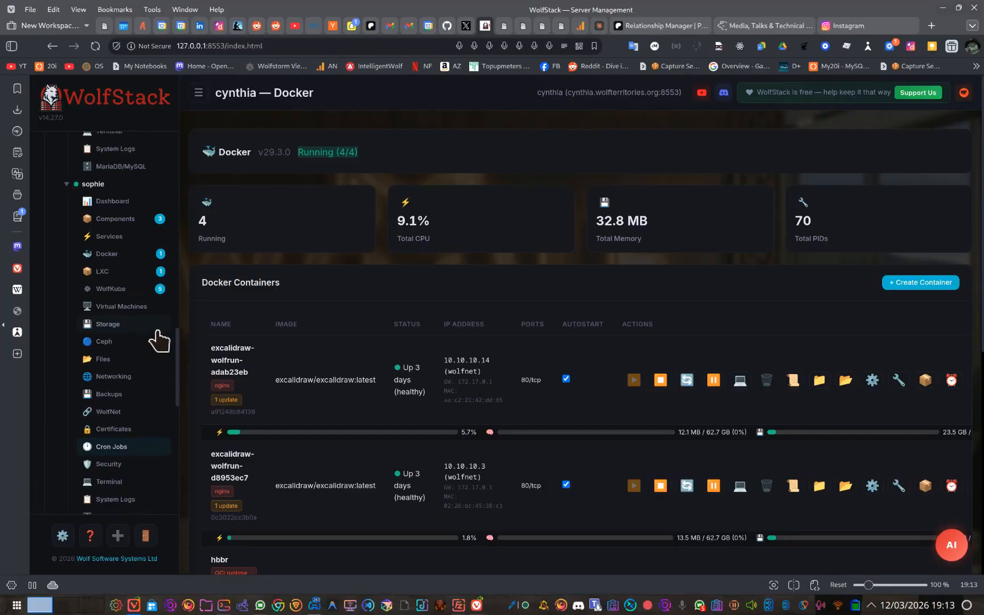
scroll(148, 345, up, 15)
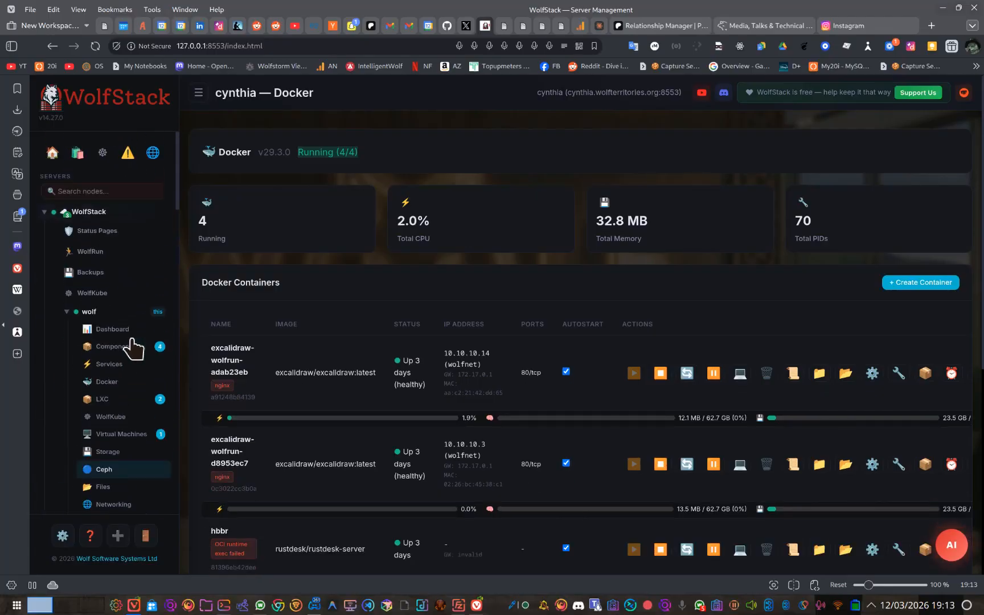
Switch to the browser's Instagram page and load wolfstack.org in its place.
click(666, 25)
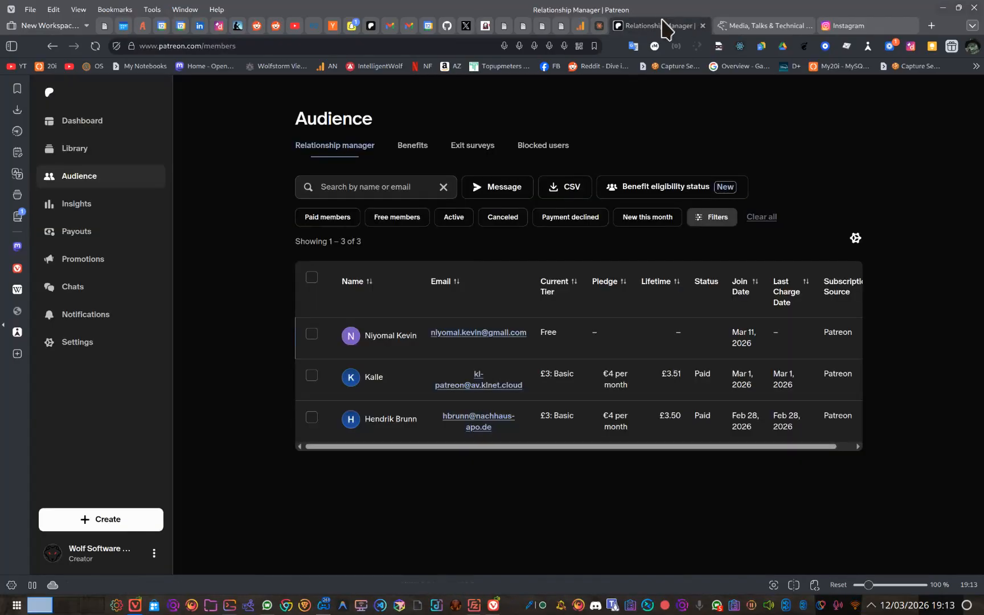
click(826, 26)
click(450, 42)
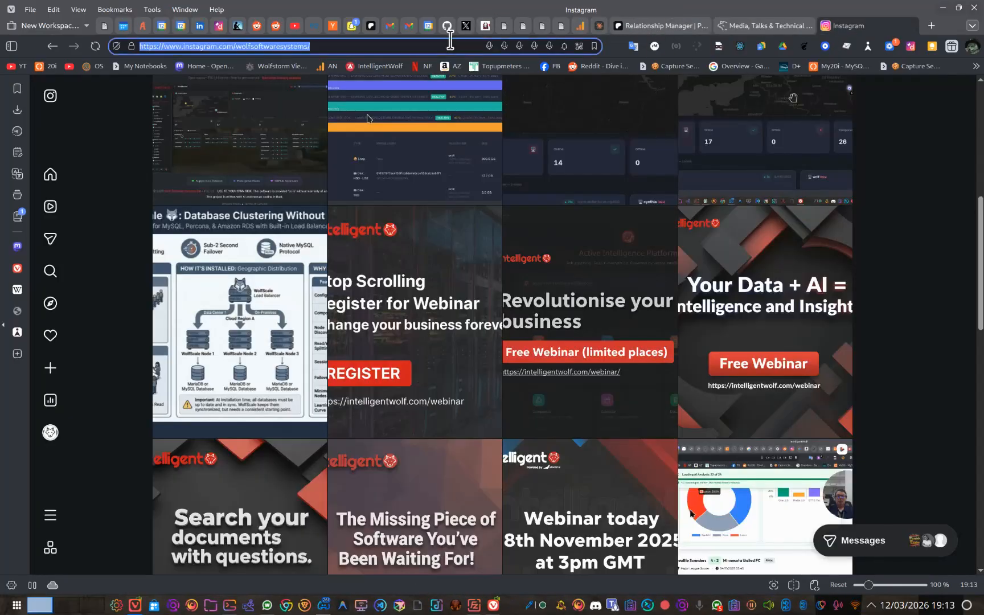
text(wolfstack.org)
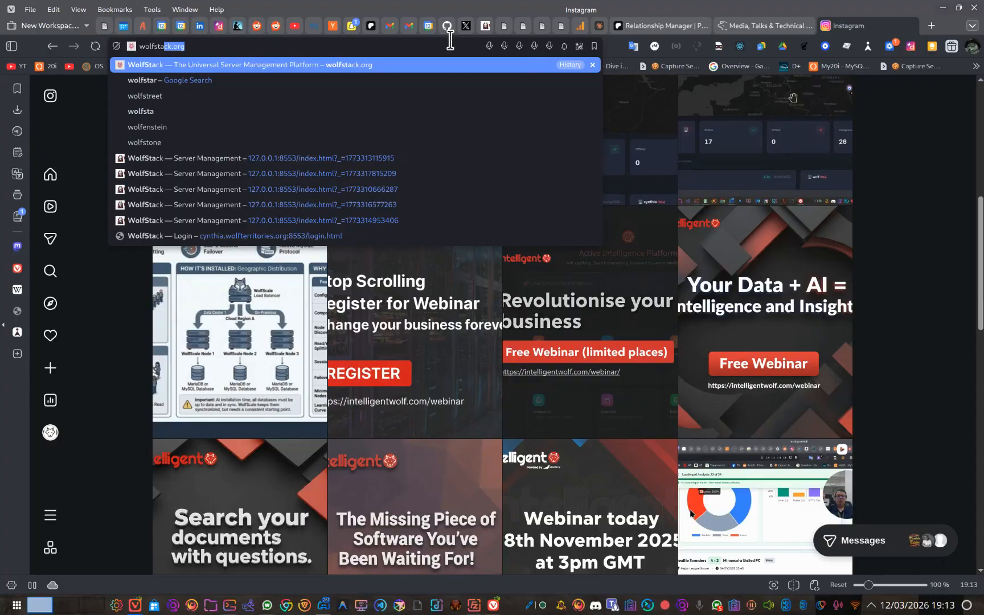
key(Return)
Read the Quick Start installation instructions on the WolfStack home page and return to the page's beginning.
scroll(653, 131, down, 5)
scroll(648, 122, down, 3)
mouse_move(271, 96)
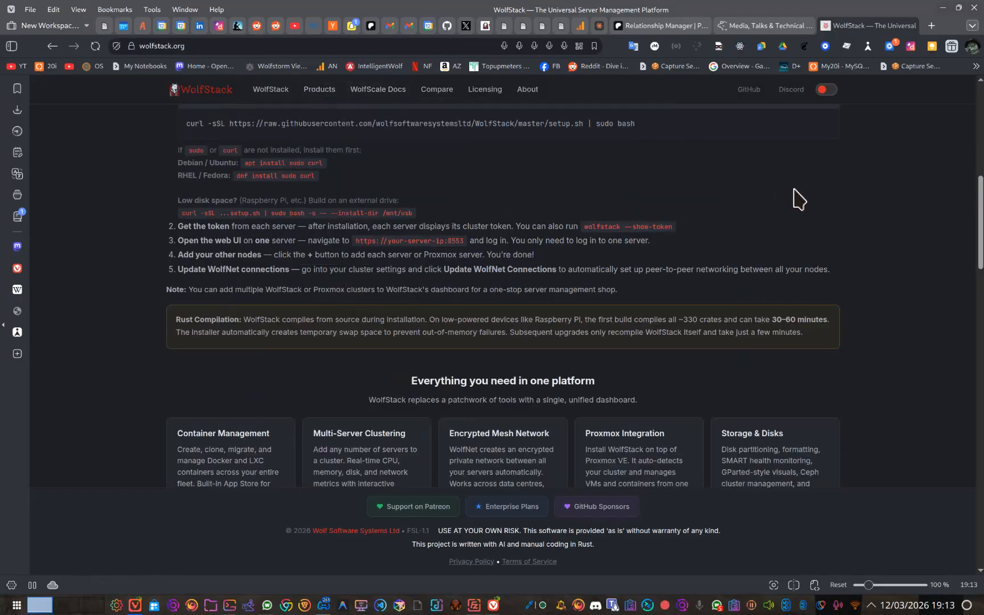
scroll(786, 202, up, 4)
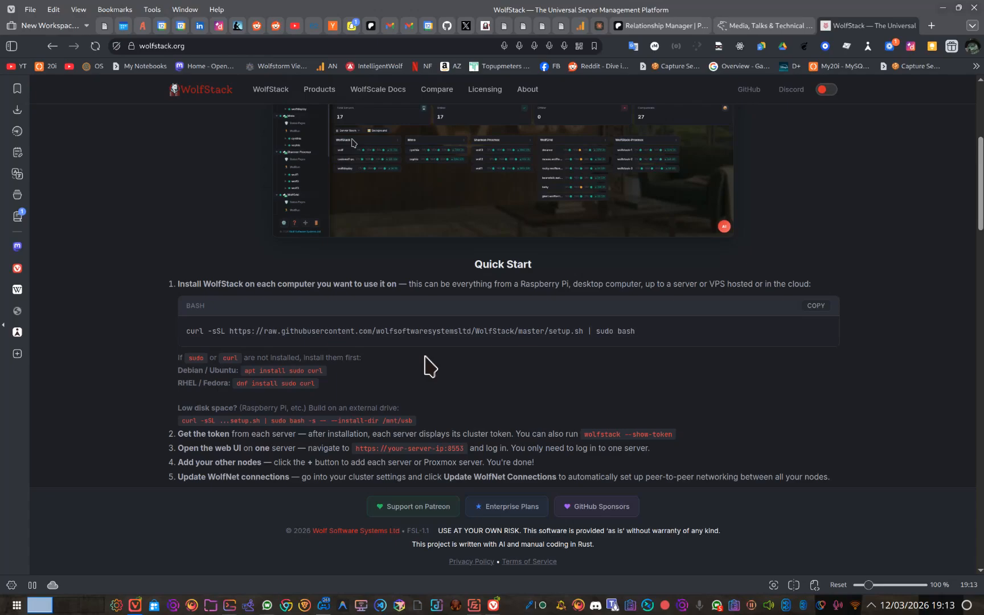
scroll(430, 366, down, 3)
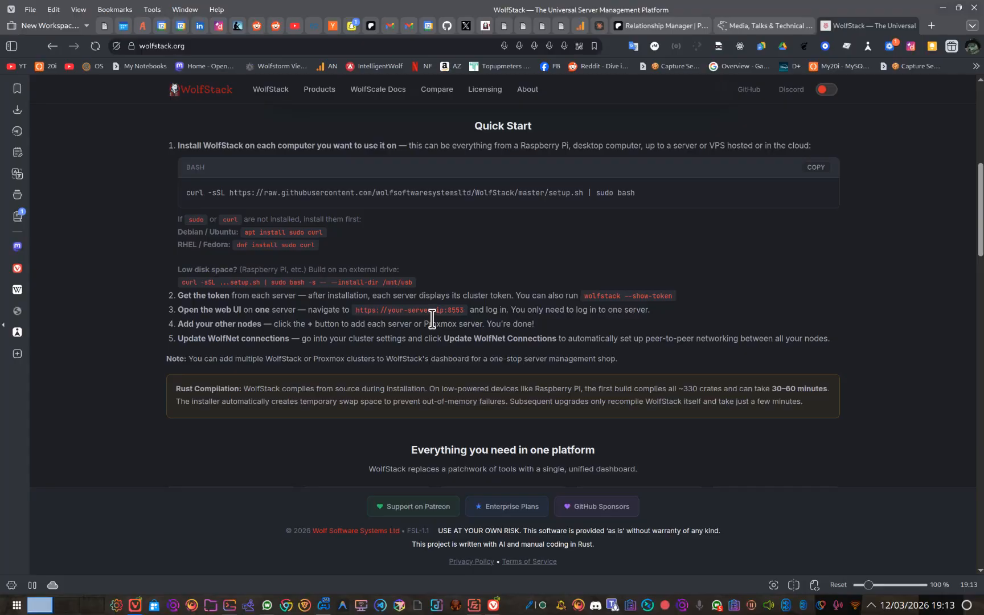
scroll(432, 319, up, 1)
scroll(436, 319, down, 4)
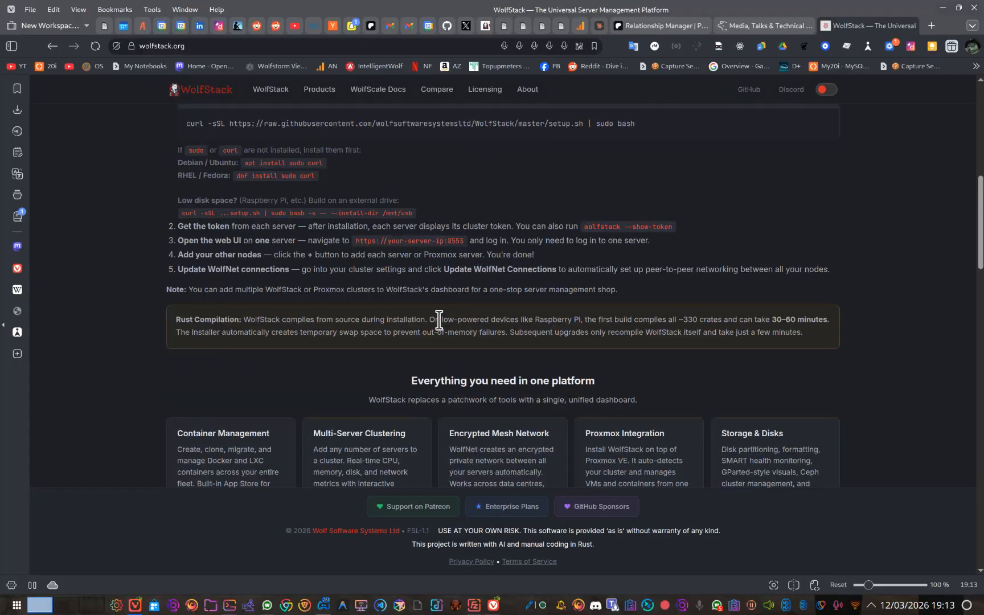
scroll(441, 325, up, 6)
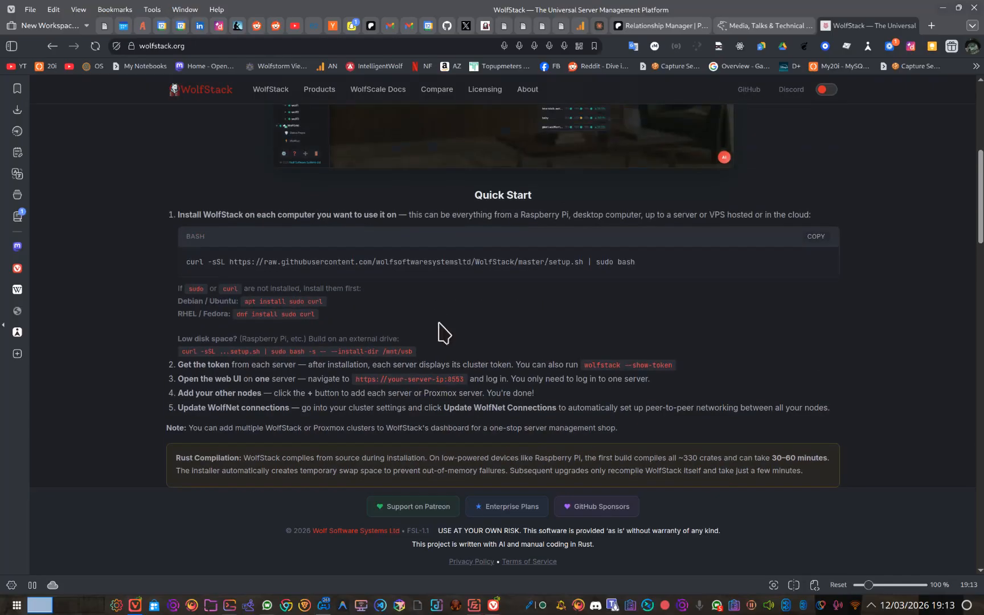
scroll(498, 344, up, 3)
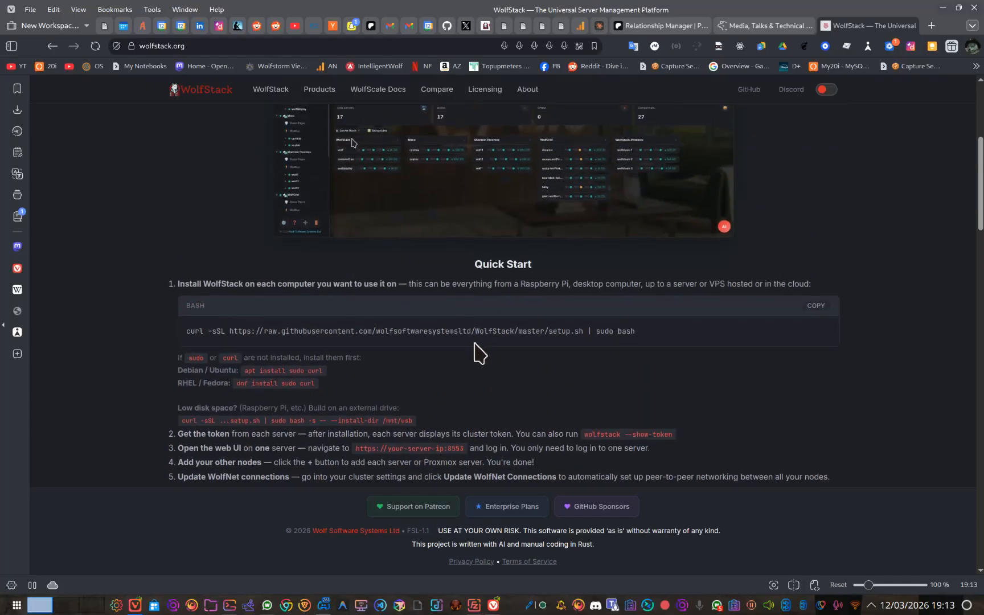
scroll(603, 172, up, 12)
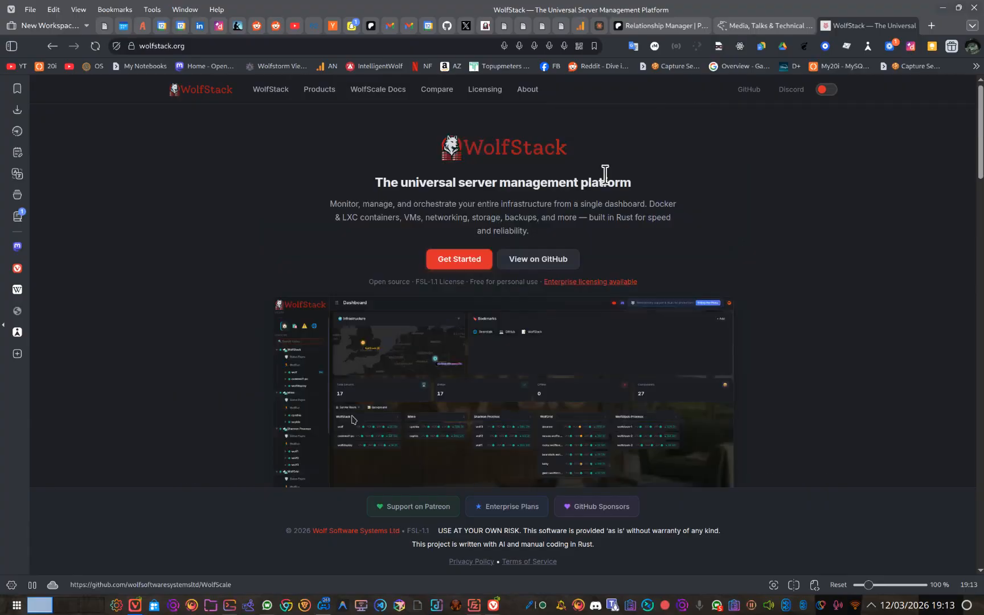